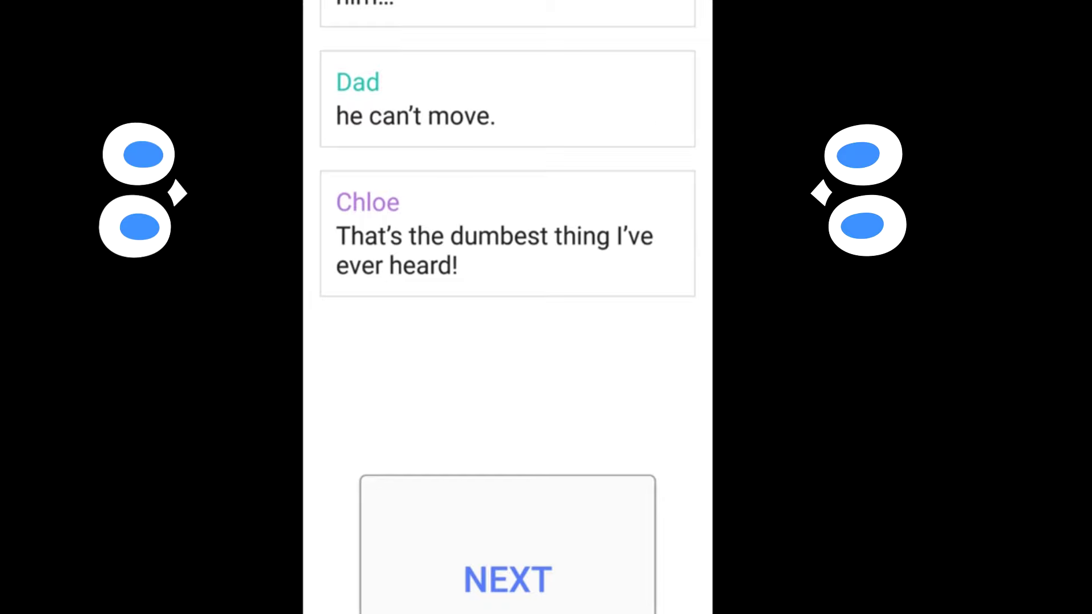
Reveal Dad confirming it's true and forbidding Chloe's safe room as not safe
click(563, 589)
click(508, 546)
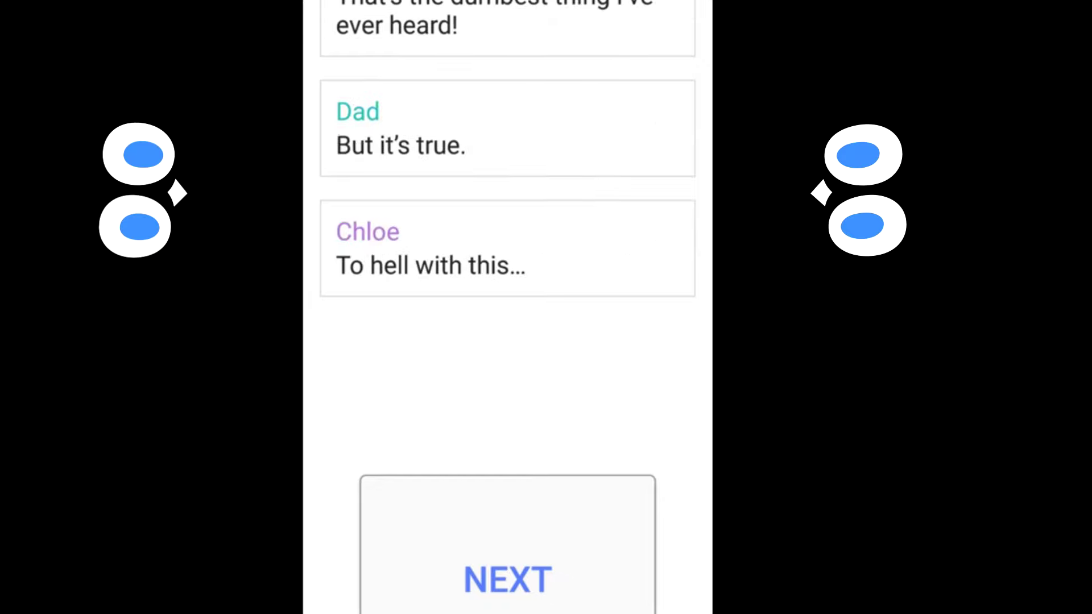
click(508, 547)
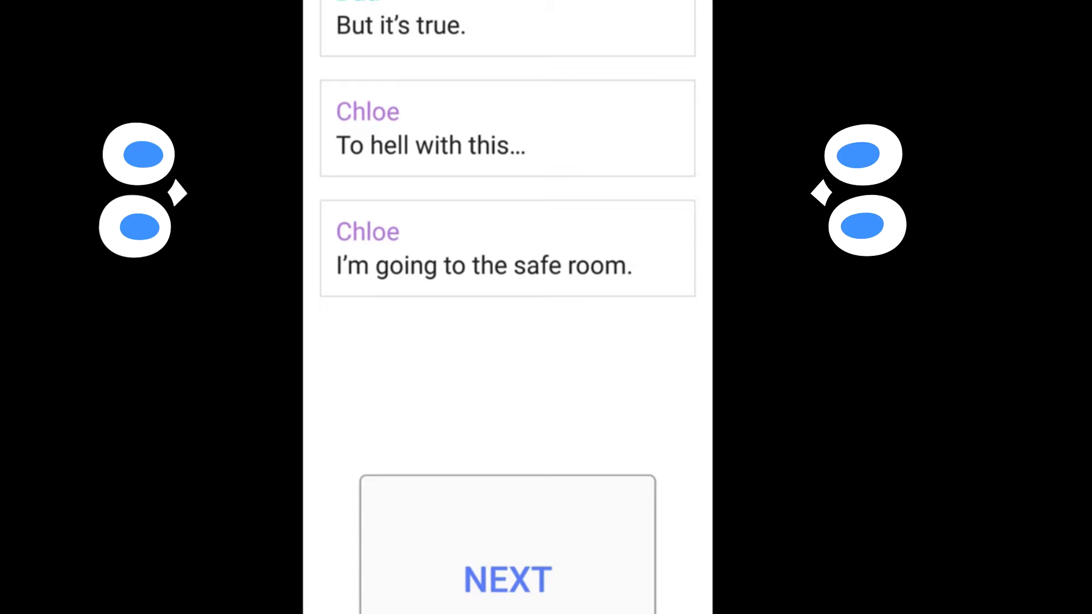
click(563, 589)
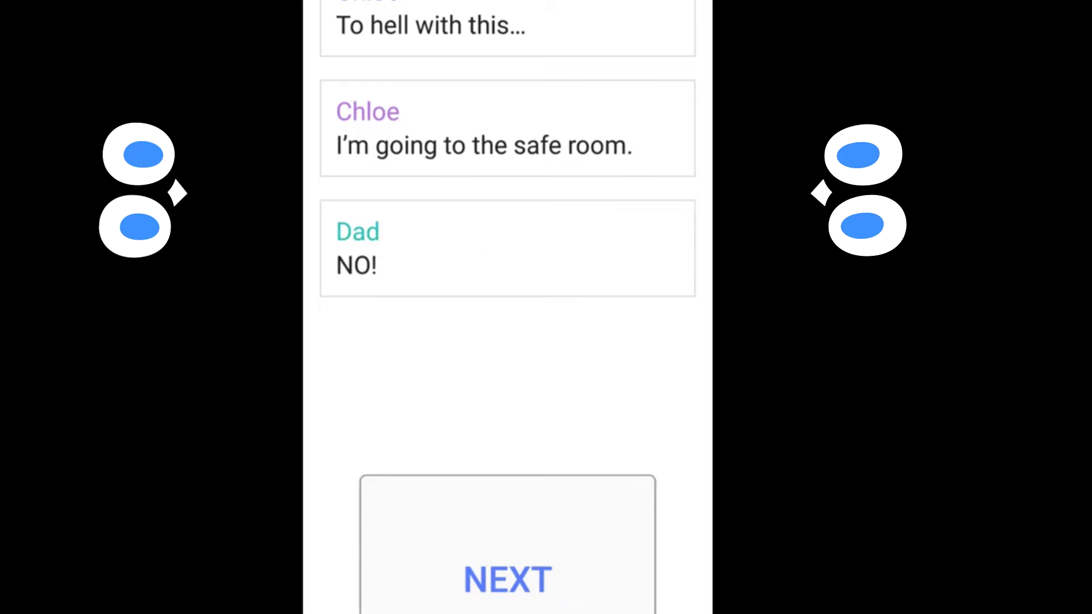
click(586, 592)
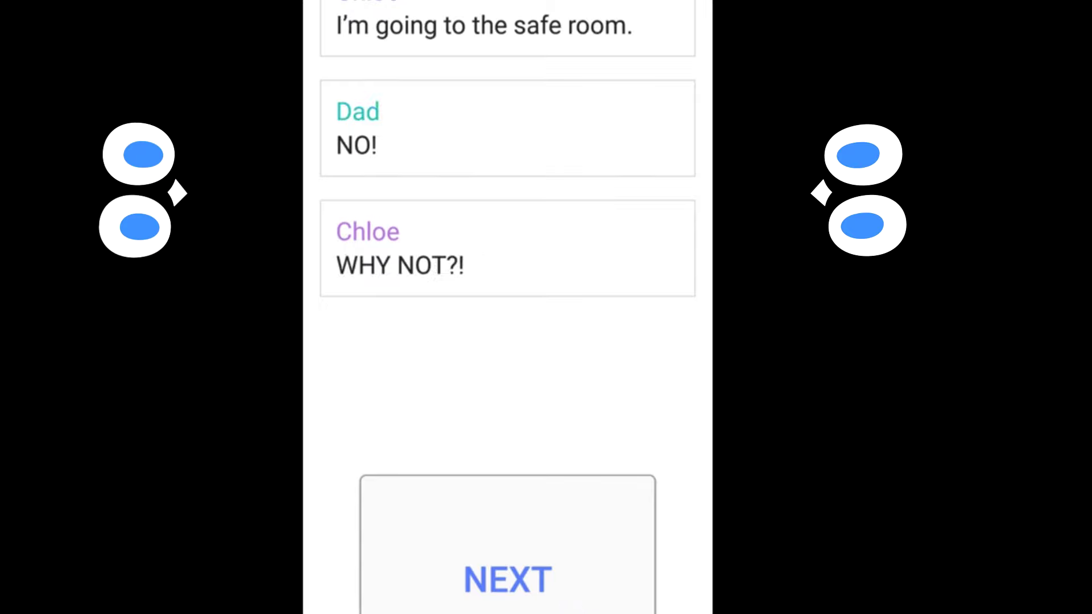
click(563, 601)
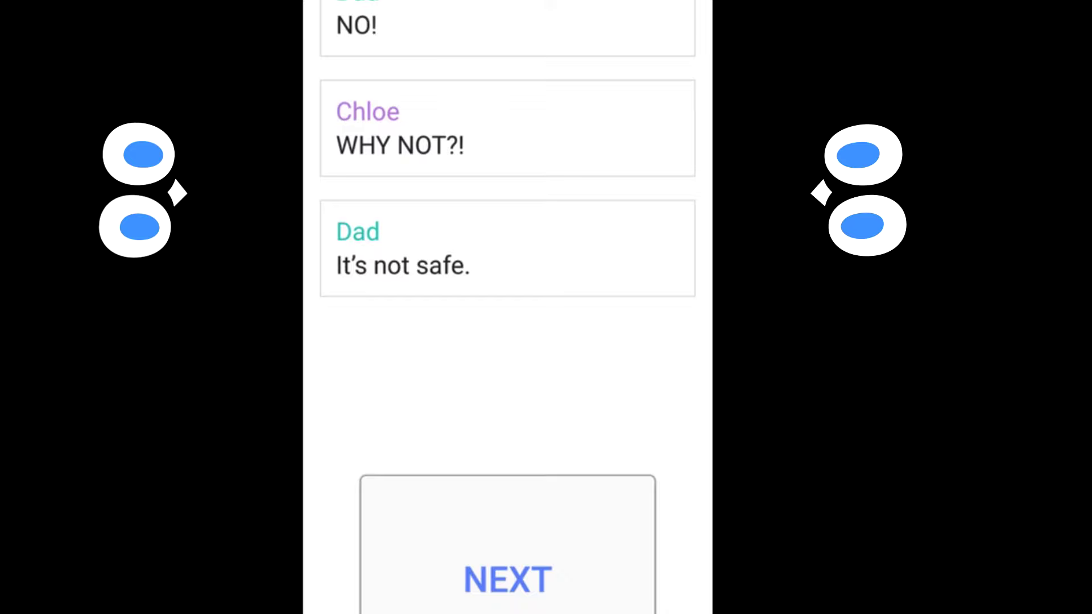
Show Chloe's outburst, Dad saying stop texting and just watch it, and he's heading home
click(553, 608)
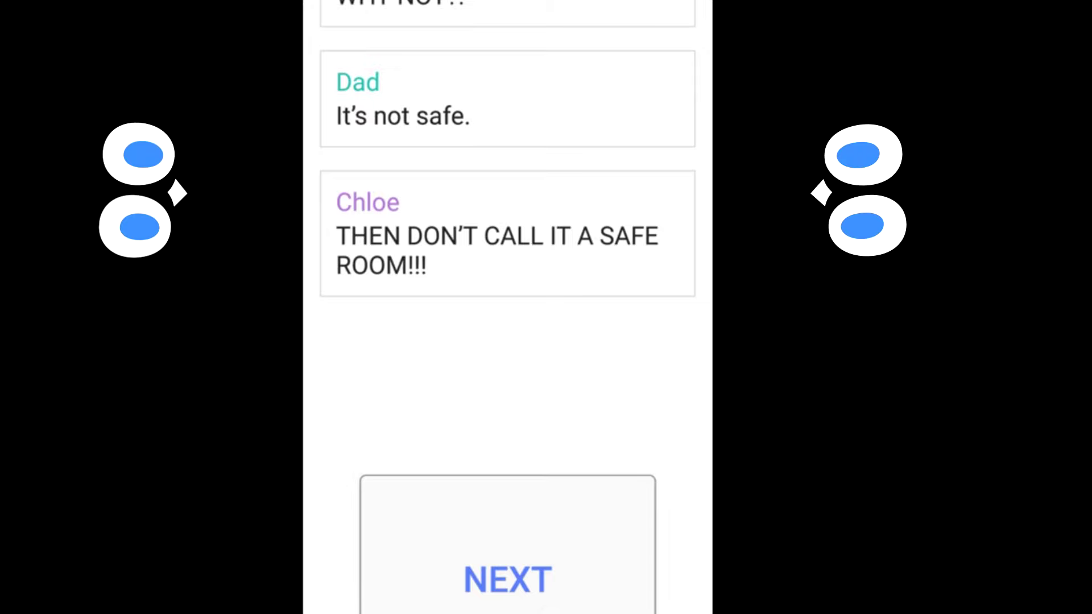
click(561, 582)
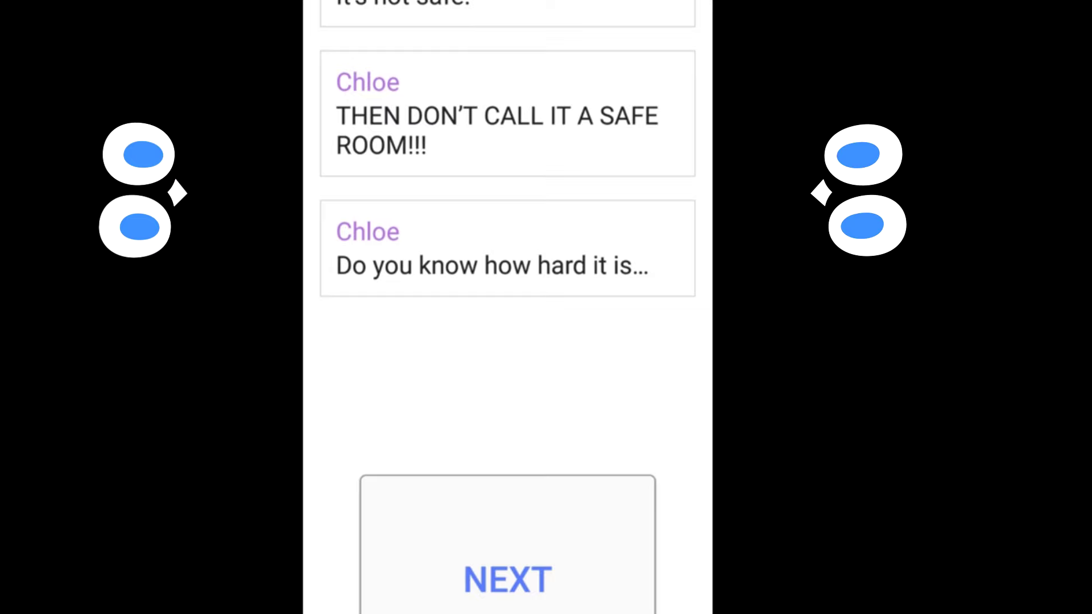
click(508, 579)
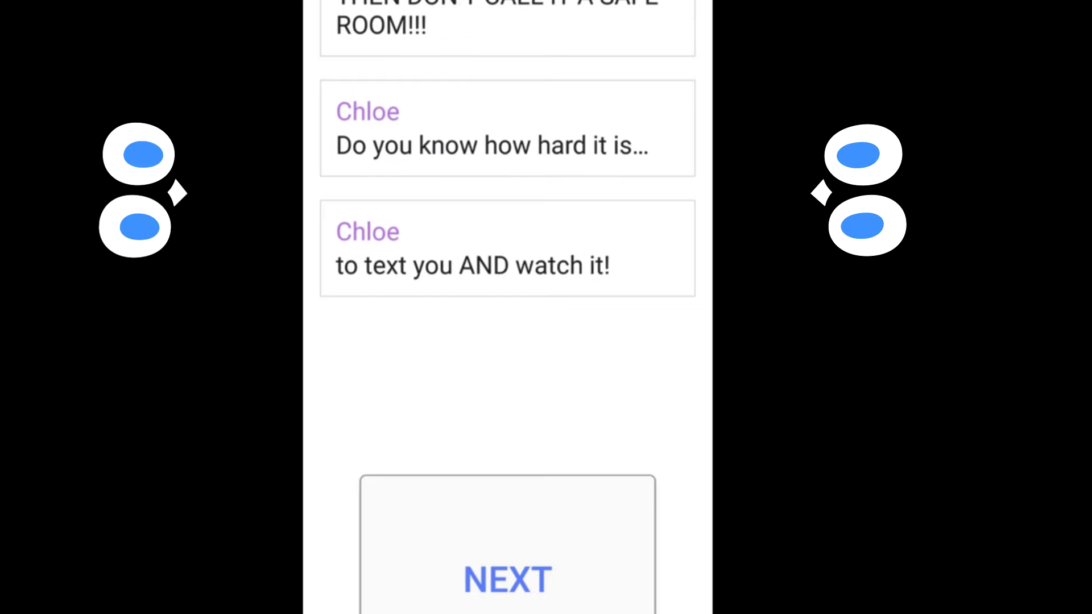
click(508, 579)
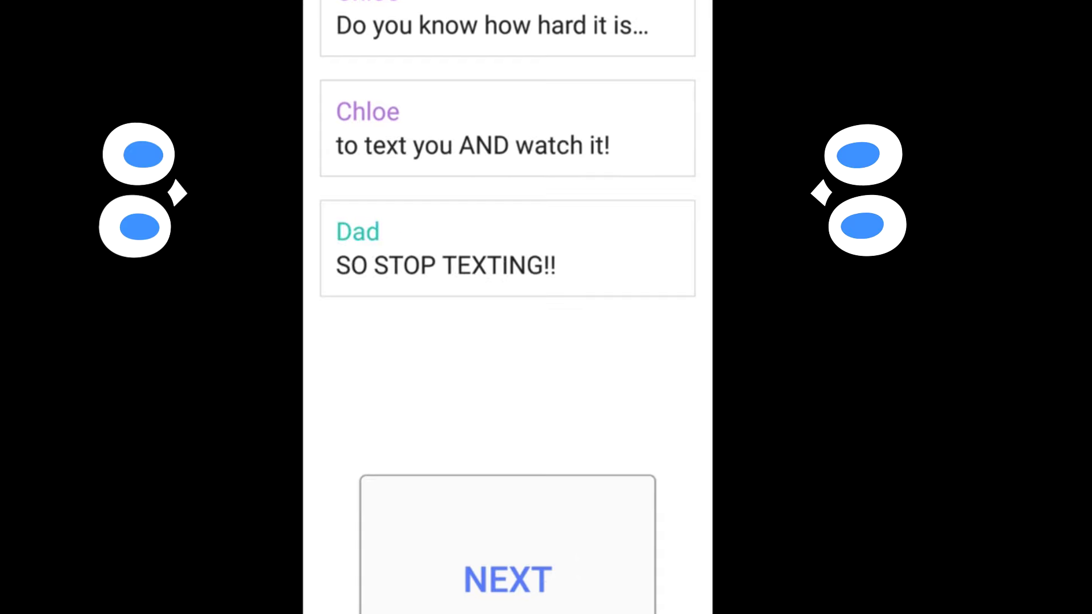
click(508, 578)
click(565, 594)
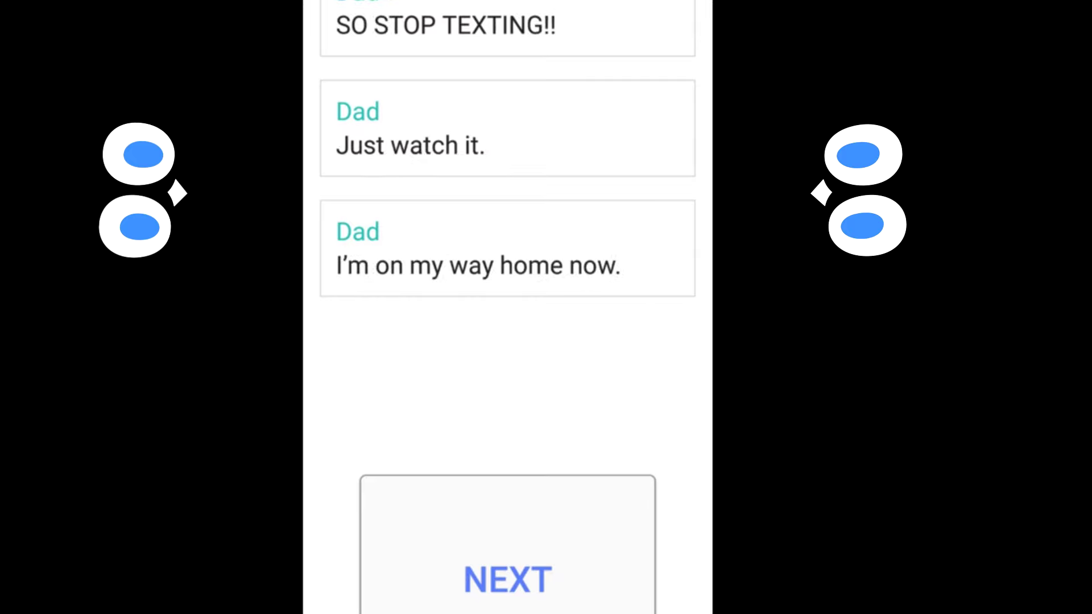
click(580, 597)
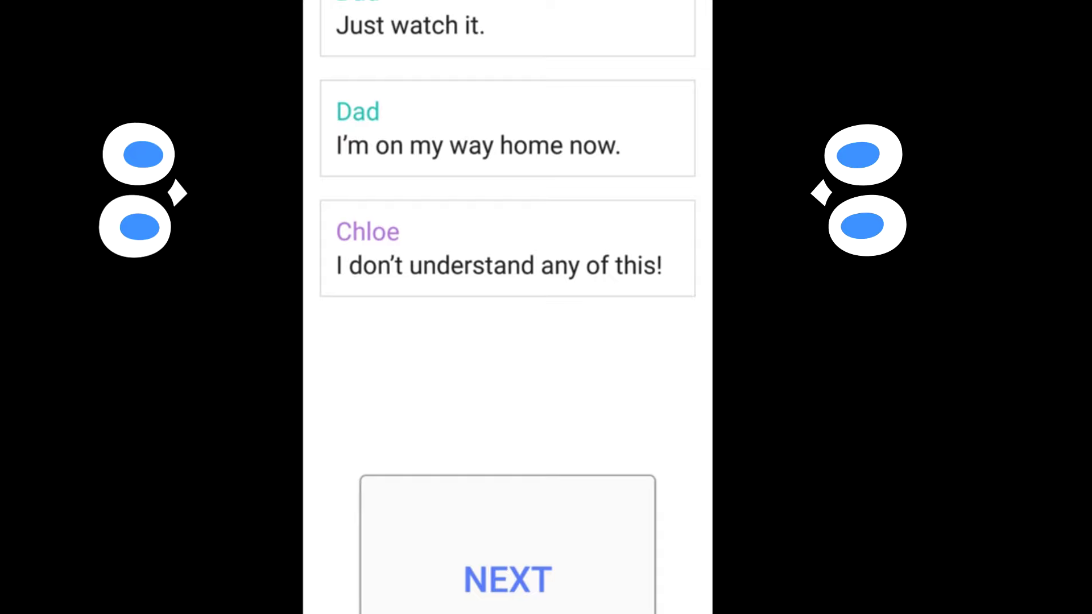
Reveal Dad's apology, his plea for trust, and his comforting of Chloe
click(508, 579)
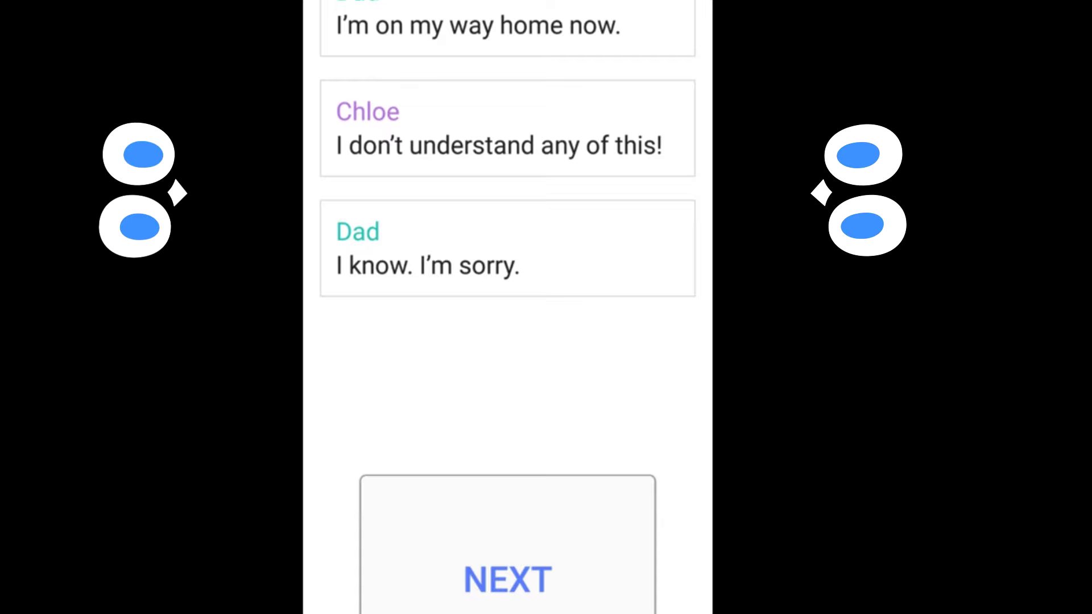
click(537, 563)
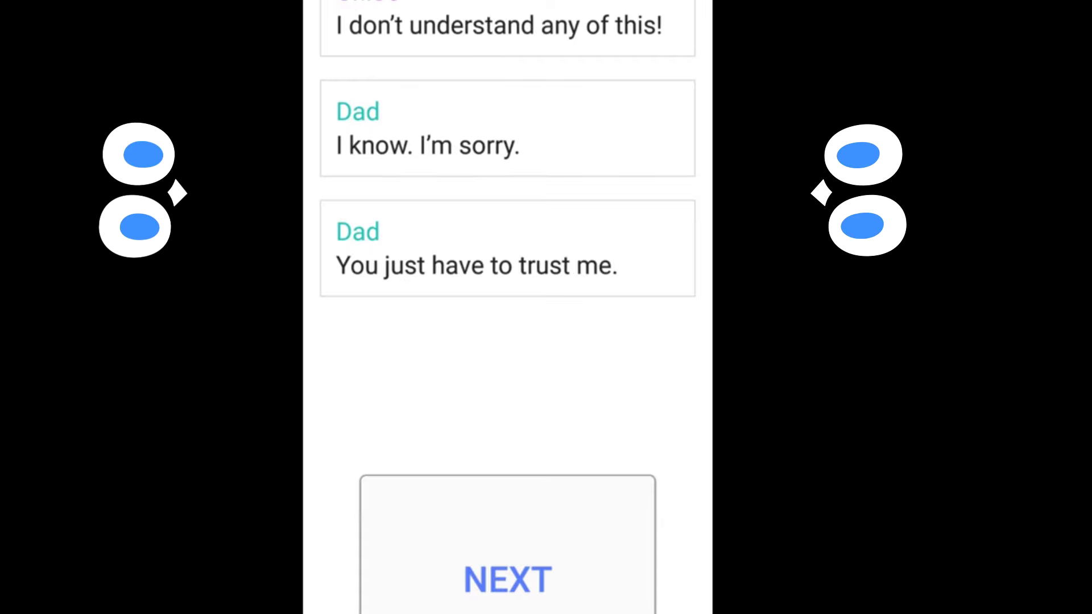
click(597, 592)
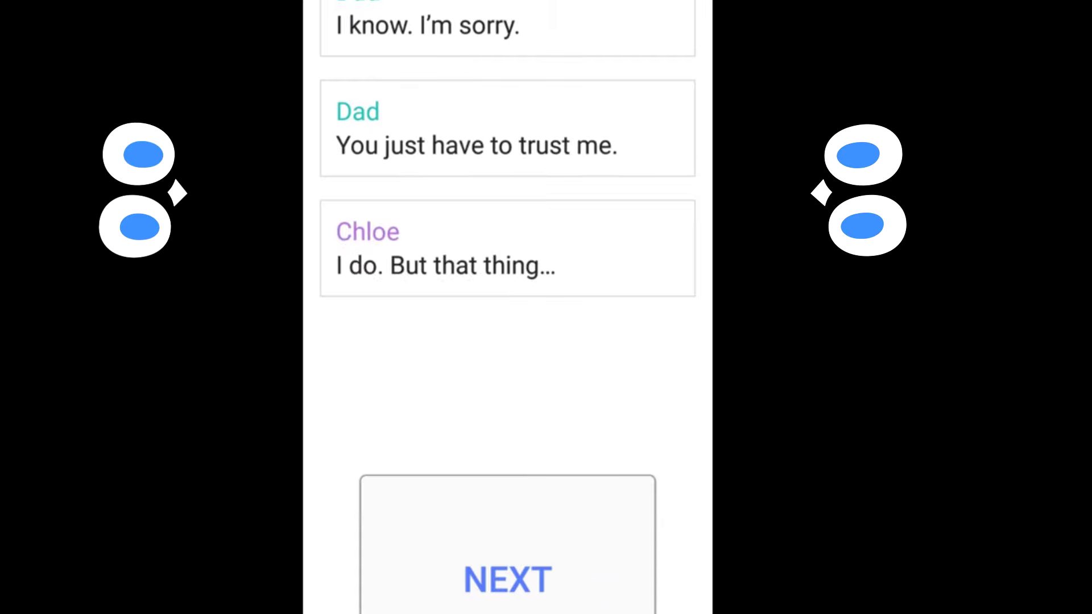
click(590, 544)
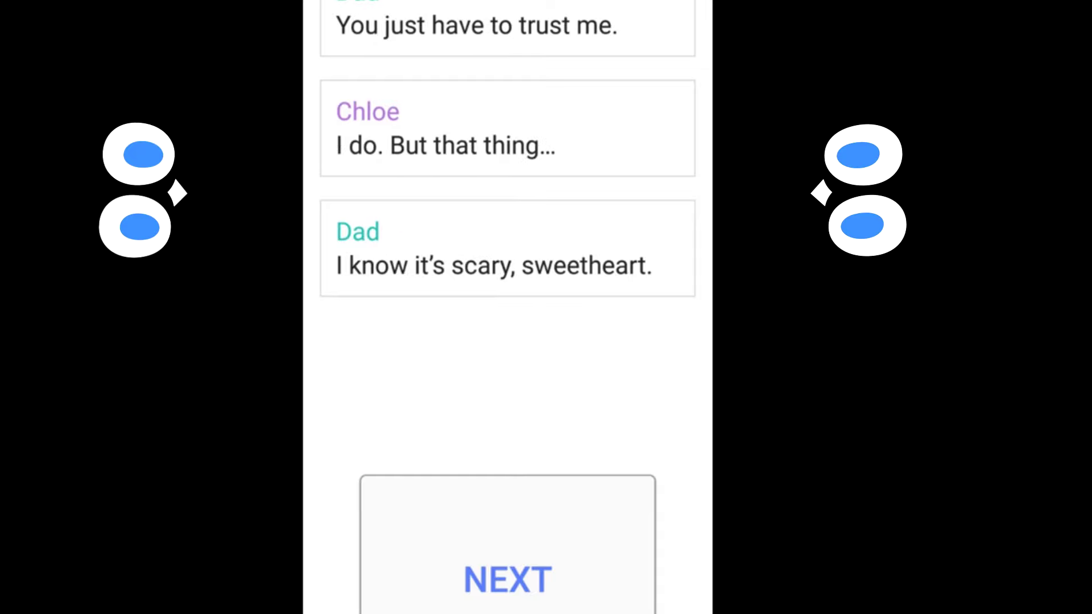
Show Chloe saying it's gone after looking away, then describing the monster's staring spot
click(571, 595)
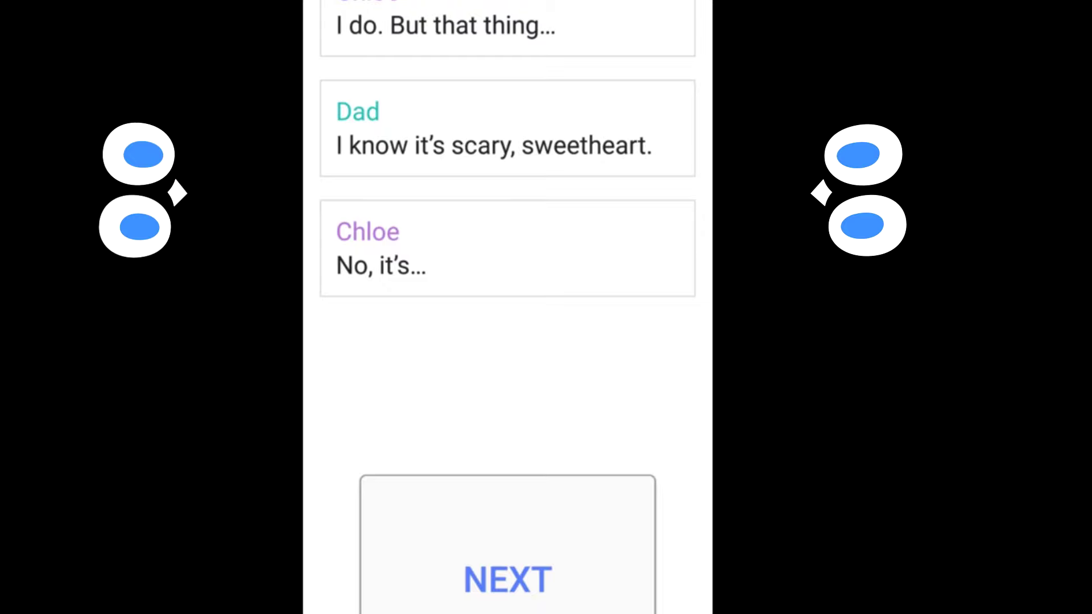
click(572, 592)
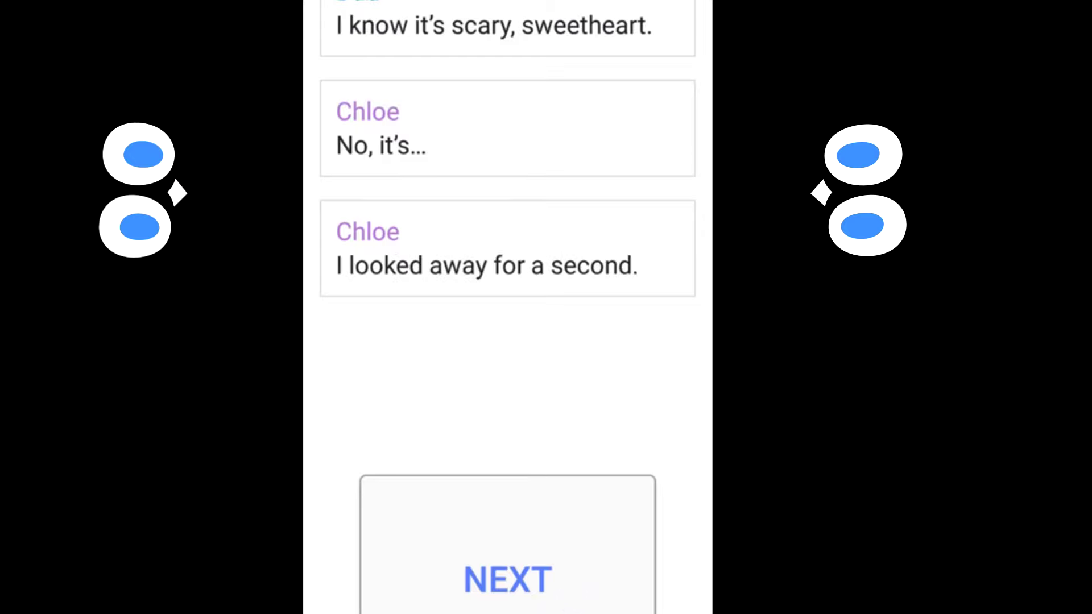
click(589, 584)
click(574, 559)
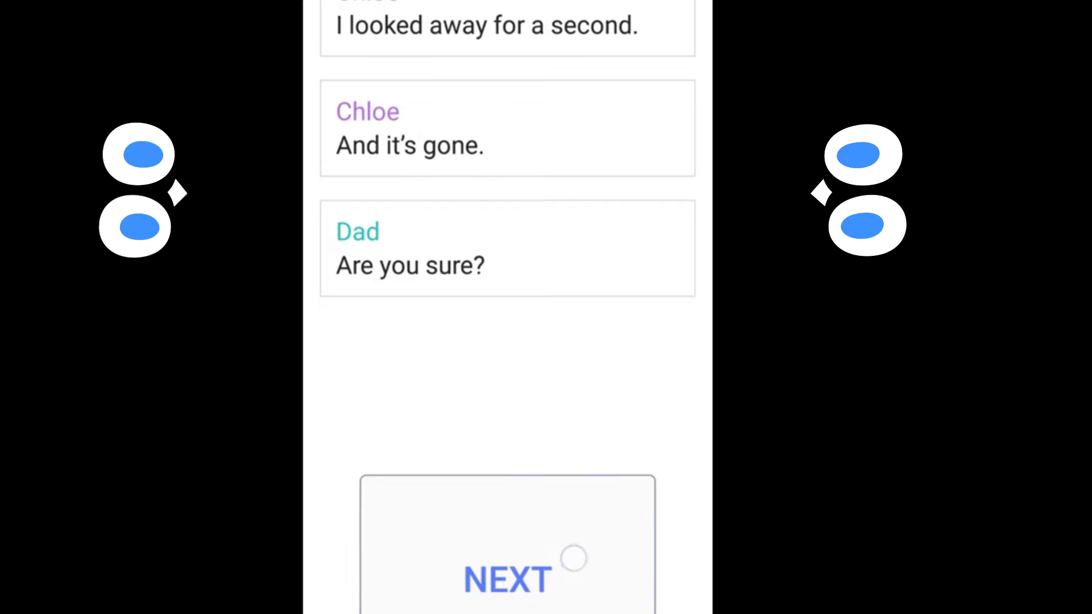
click(587, 597)
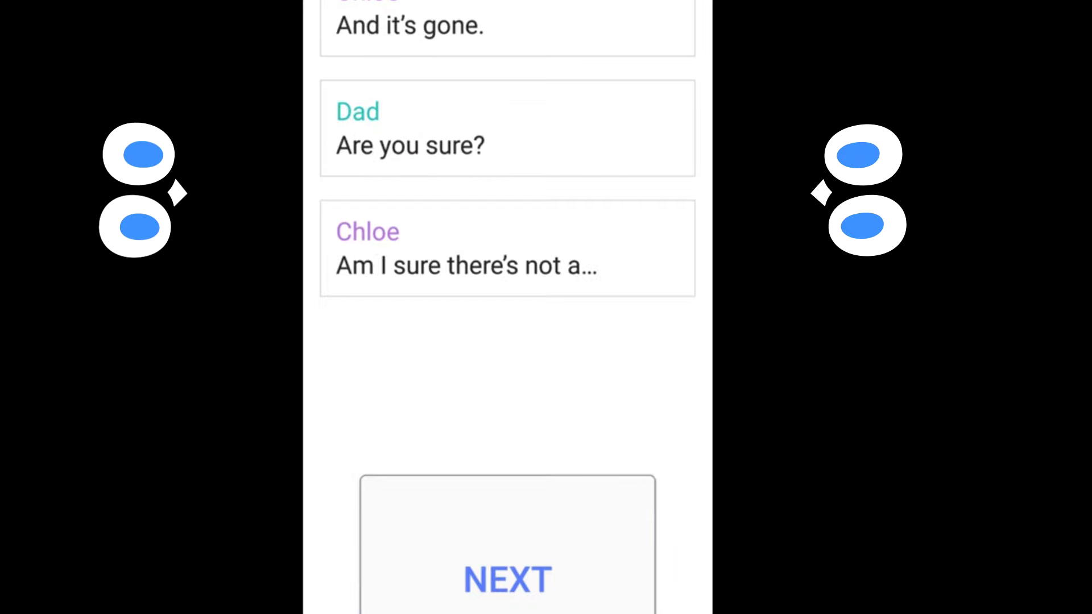
click(508, 580)
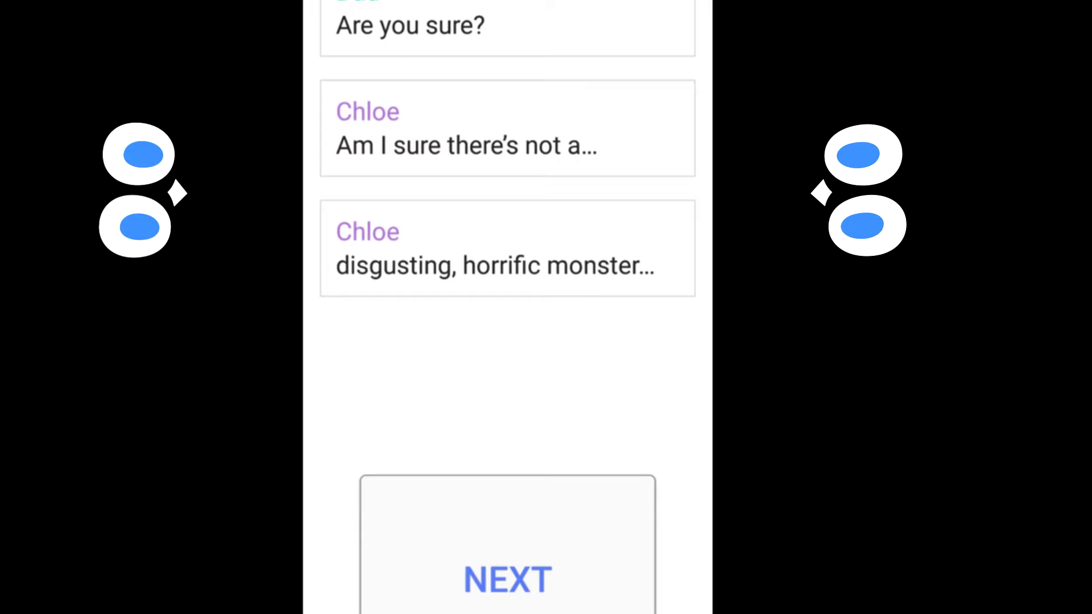
click(568, 571)
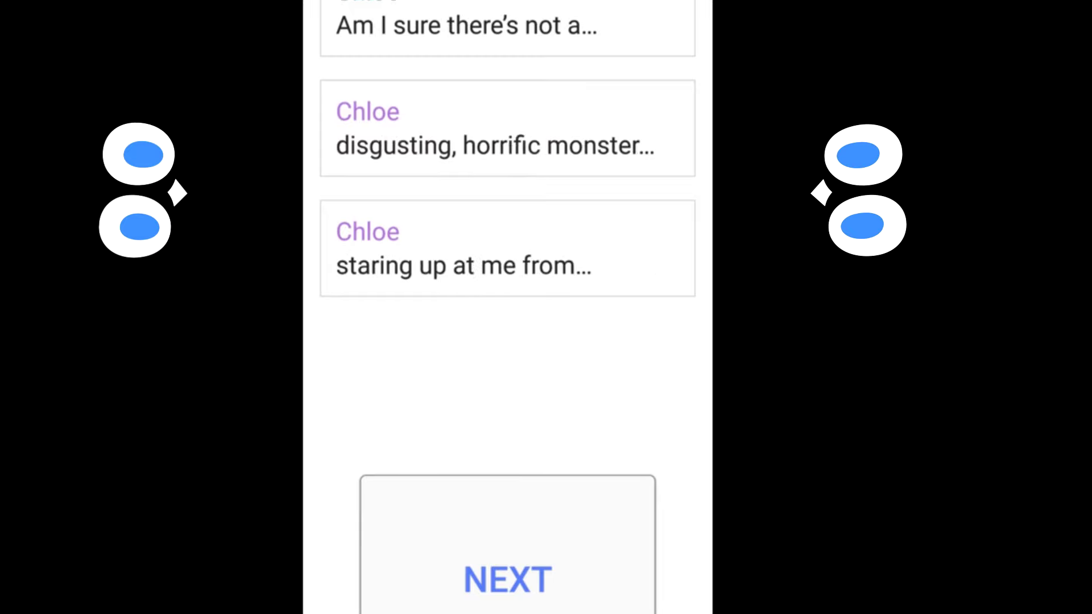
click(578, 580)
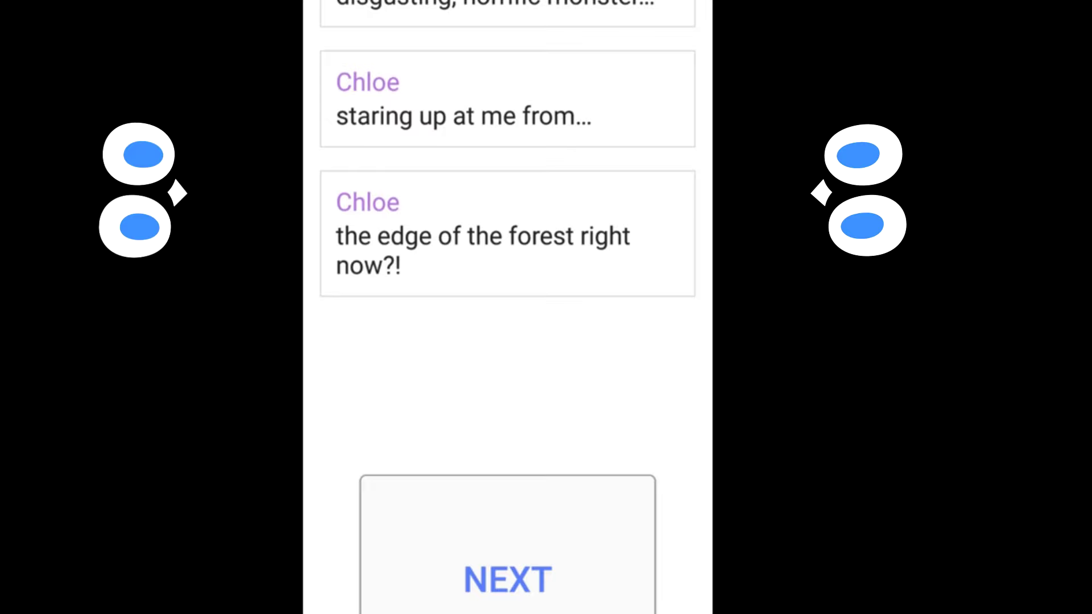
Reveal Dad insisting it's not gone but inside the house, and Chloe's disbelief
click(579, 578)
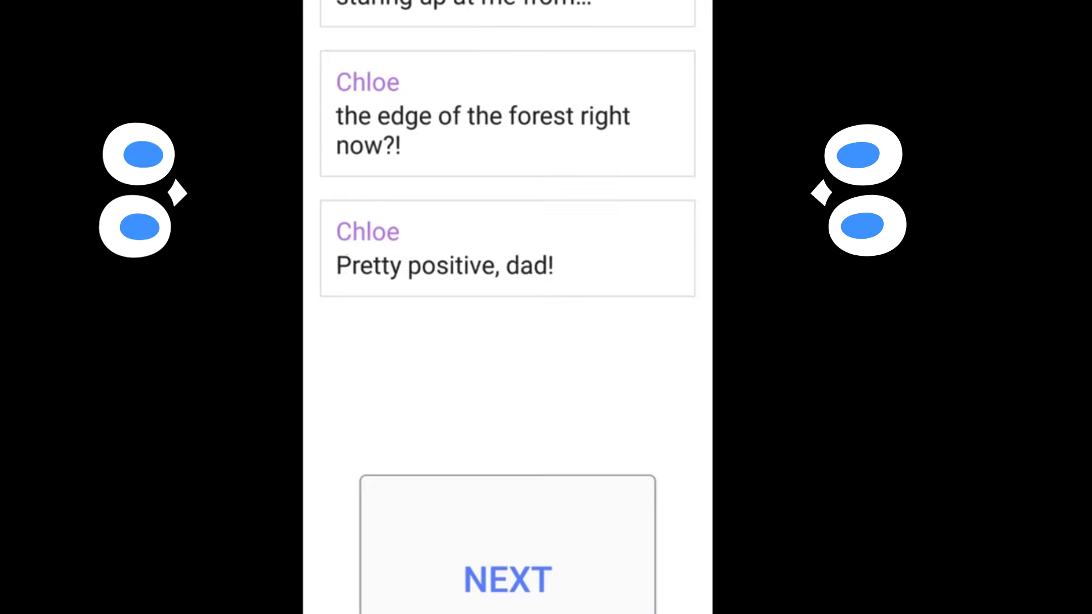
click(602, 591)
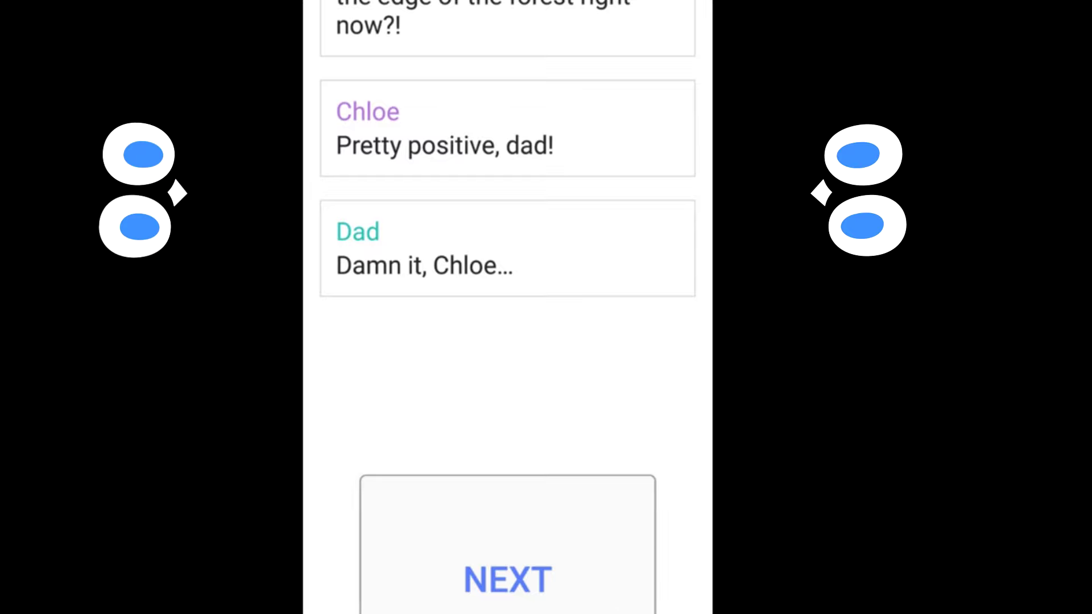
click(626, 590)
click(586, 564)
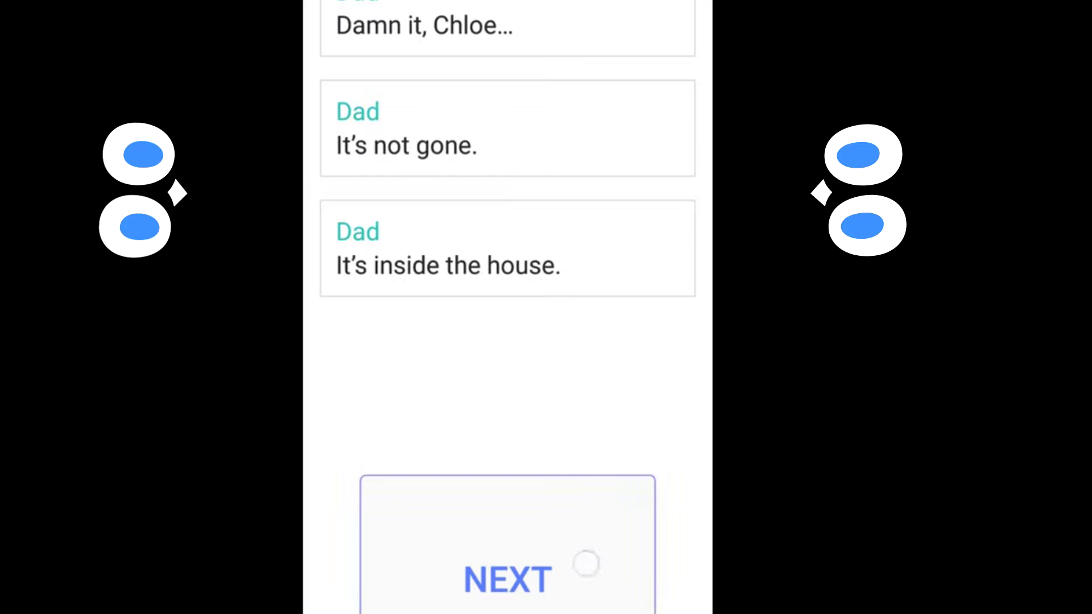
click(574, 578)
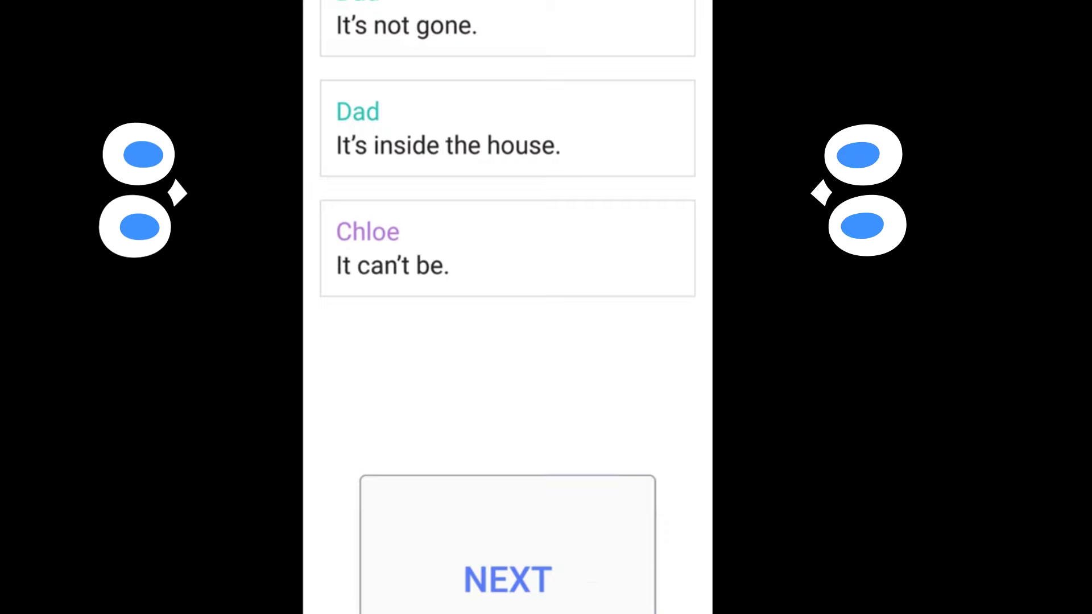
click(593, 568)
click(595, 566)
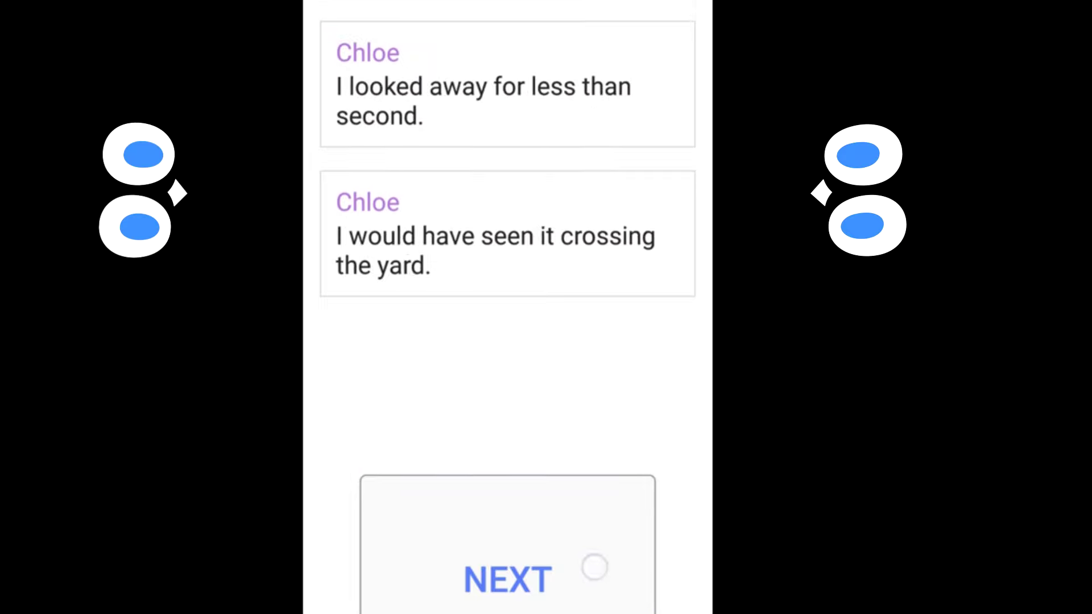
Show Chloe demanding answers while Dad stresses her safety, the locks and the alarm
click(507, 578)
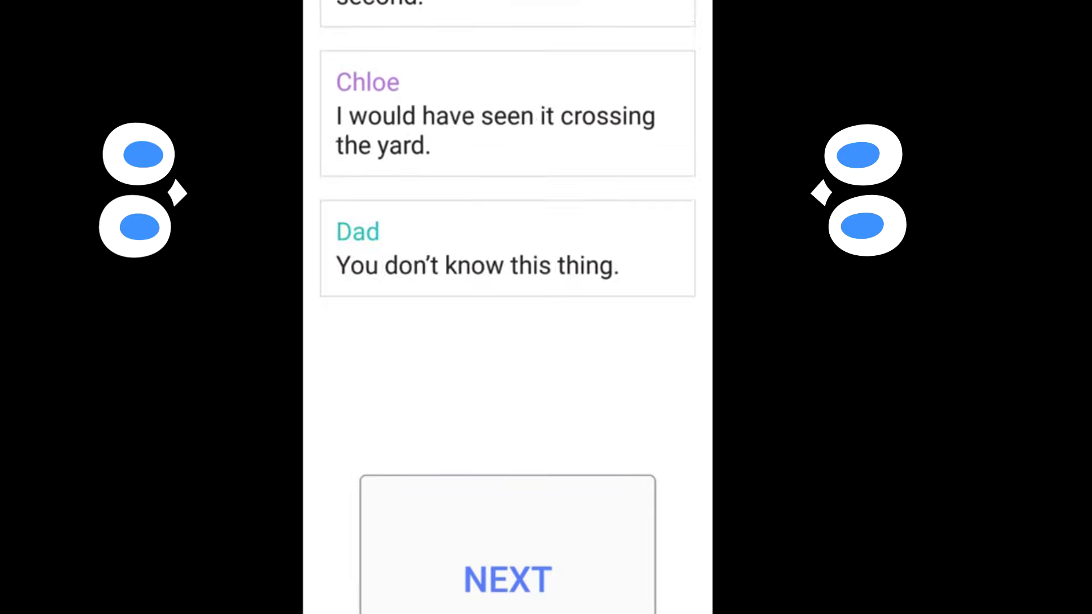
click(580, 567)
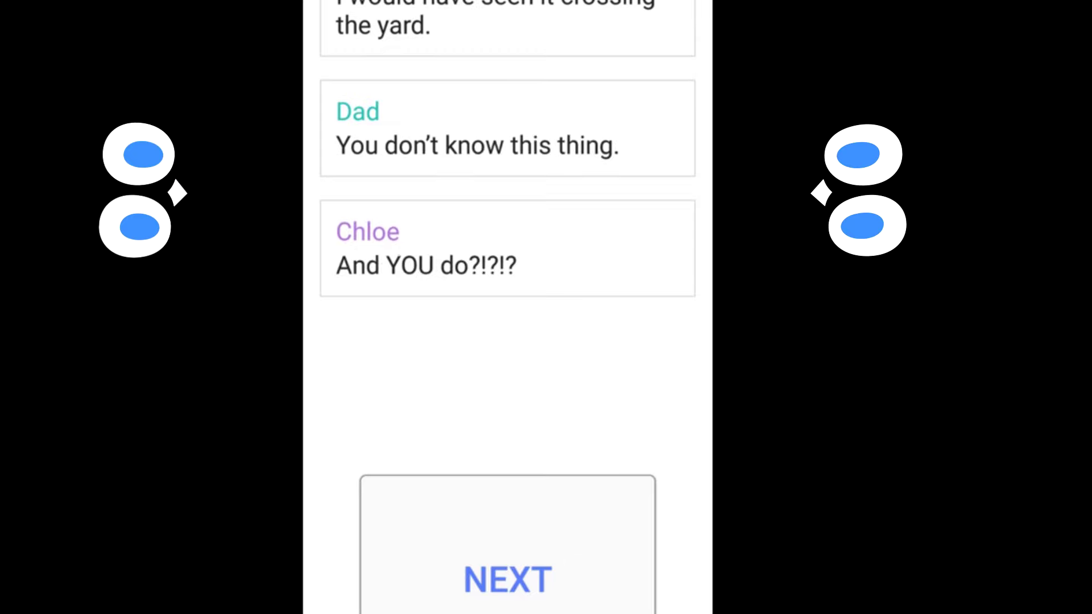
click(584, 586)
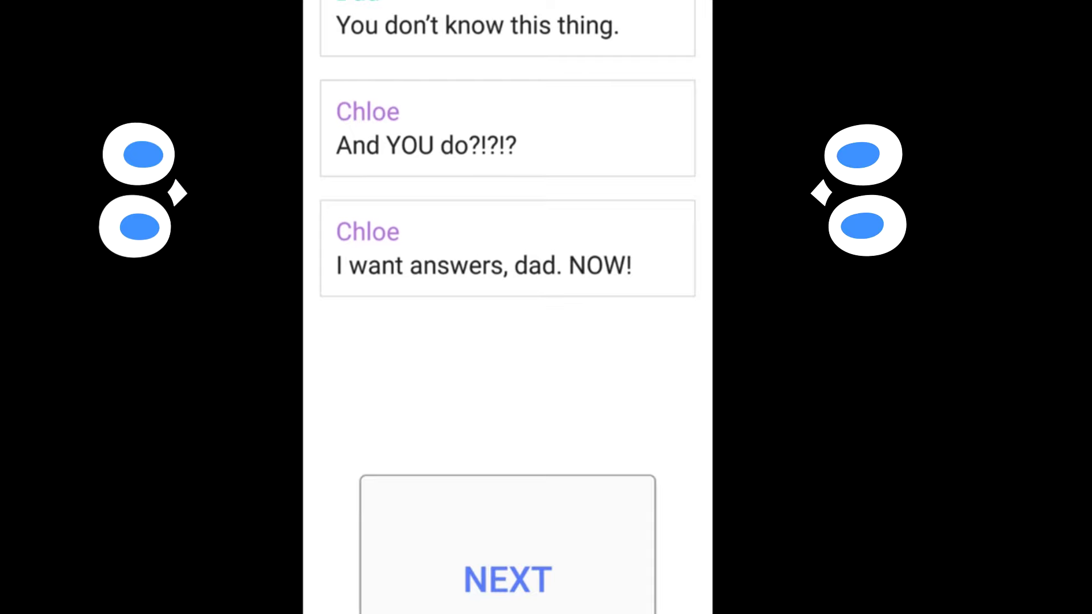
click(507, 578)
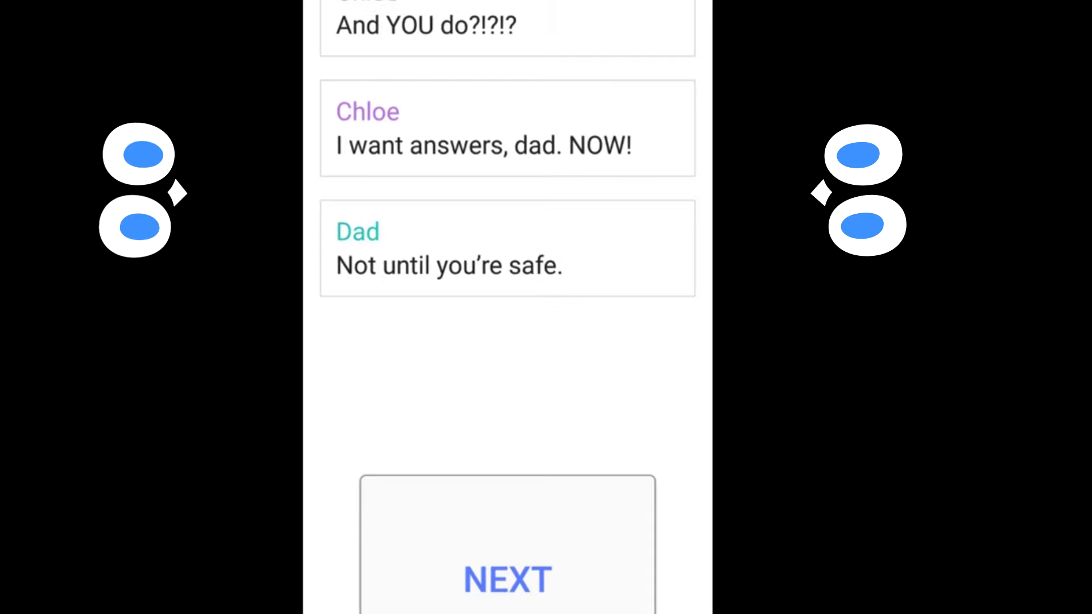
click(559, 565)
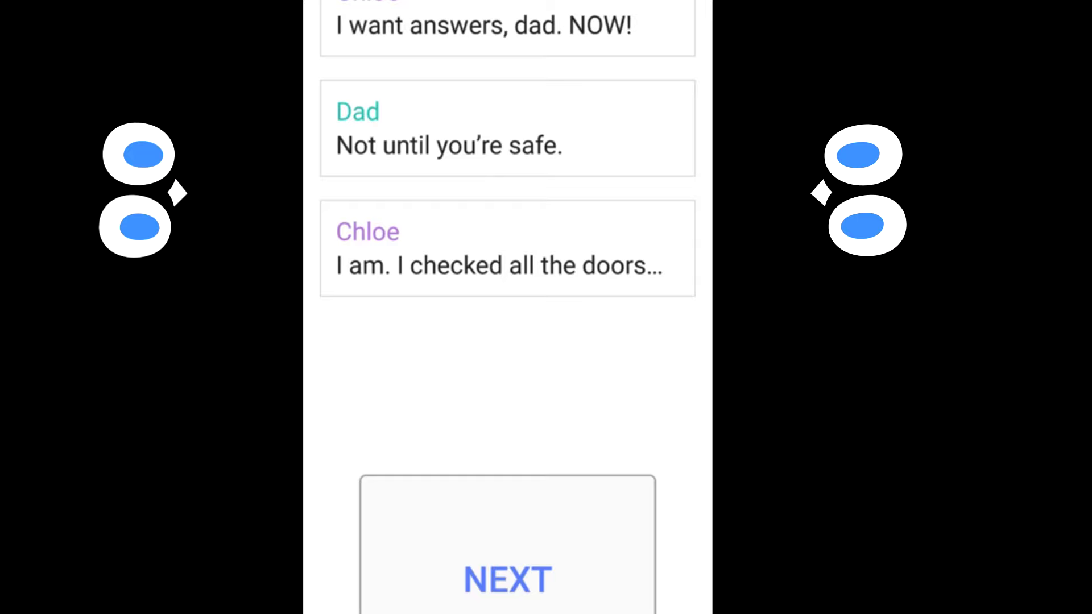
click(558, 568)
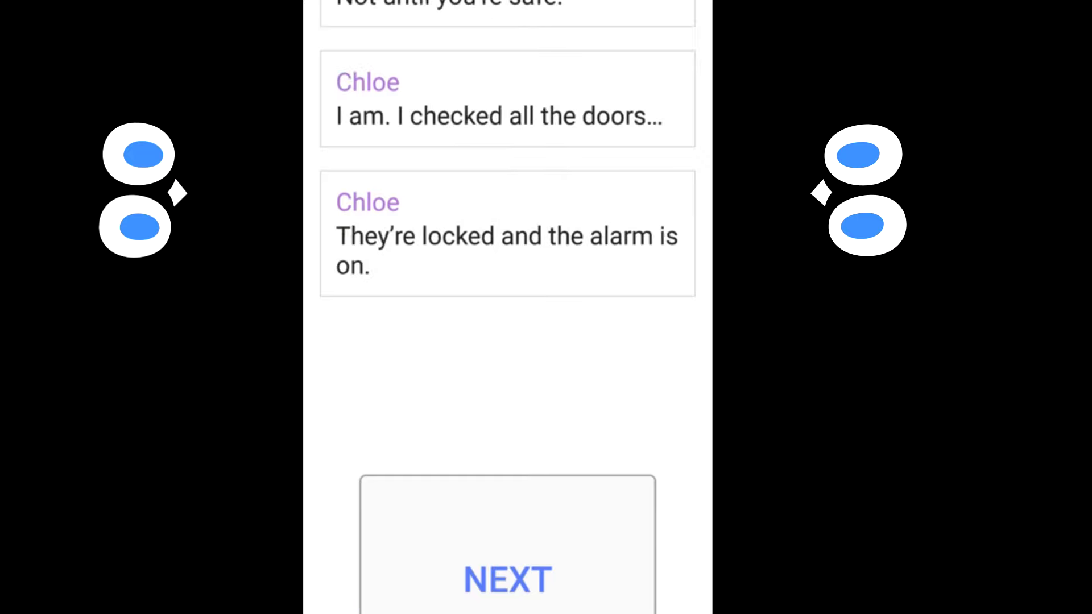
click(559, 572)
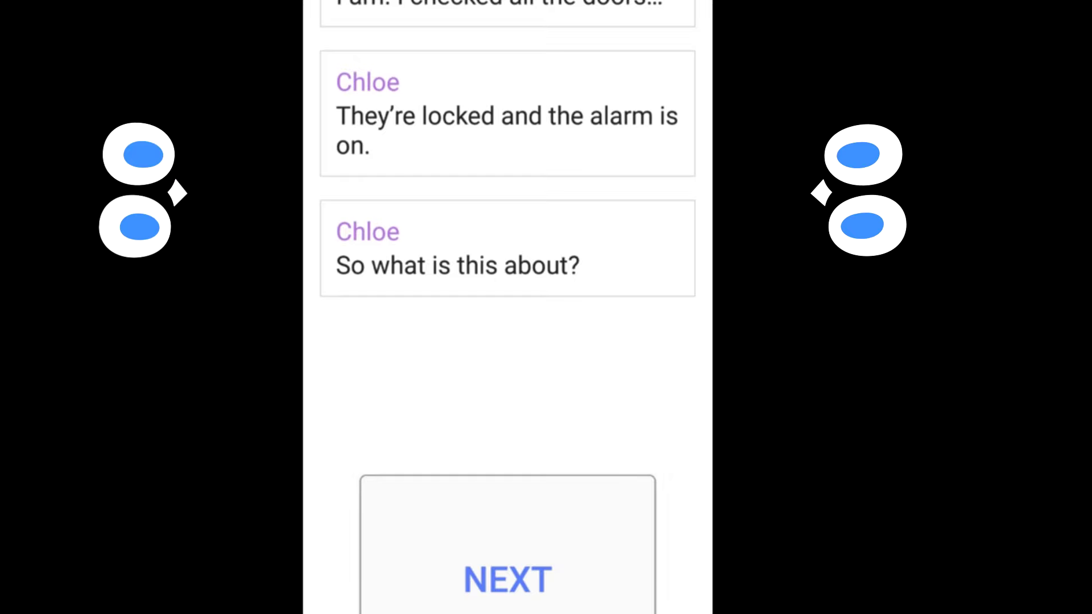
Reveal Dad can't call from the train, and that he already called 911
click(597, 568)
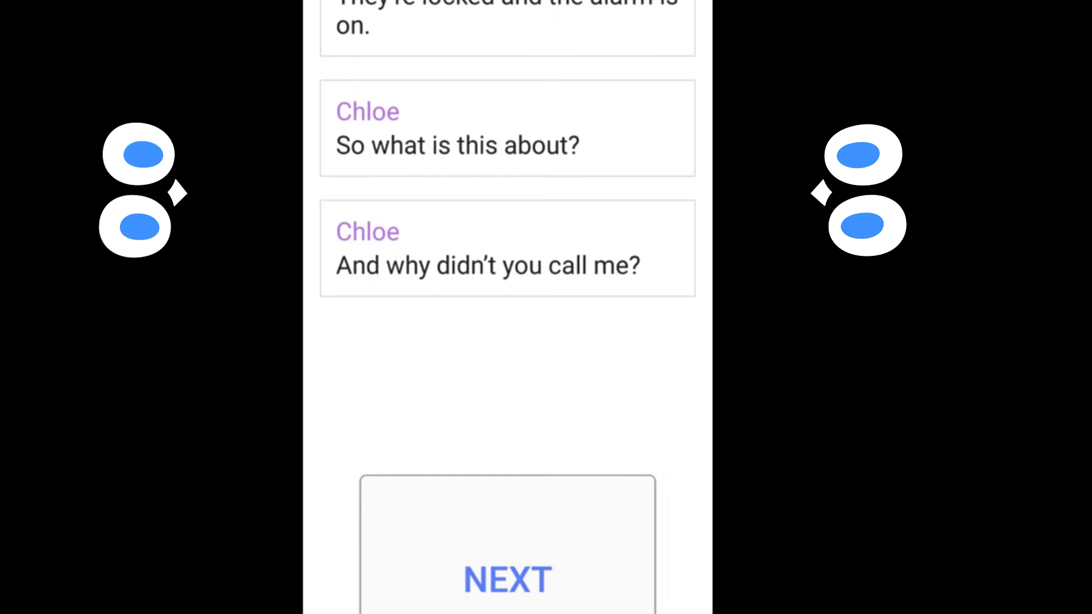
click(557, 575)
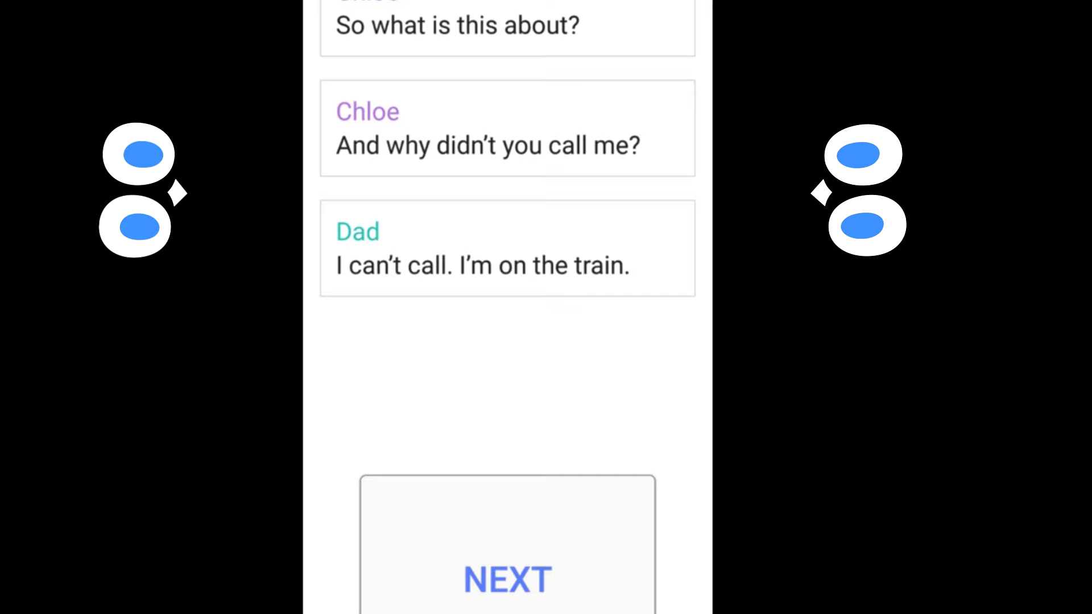
click(548, 597)
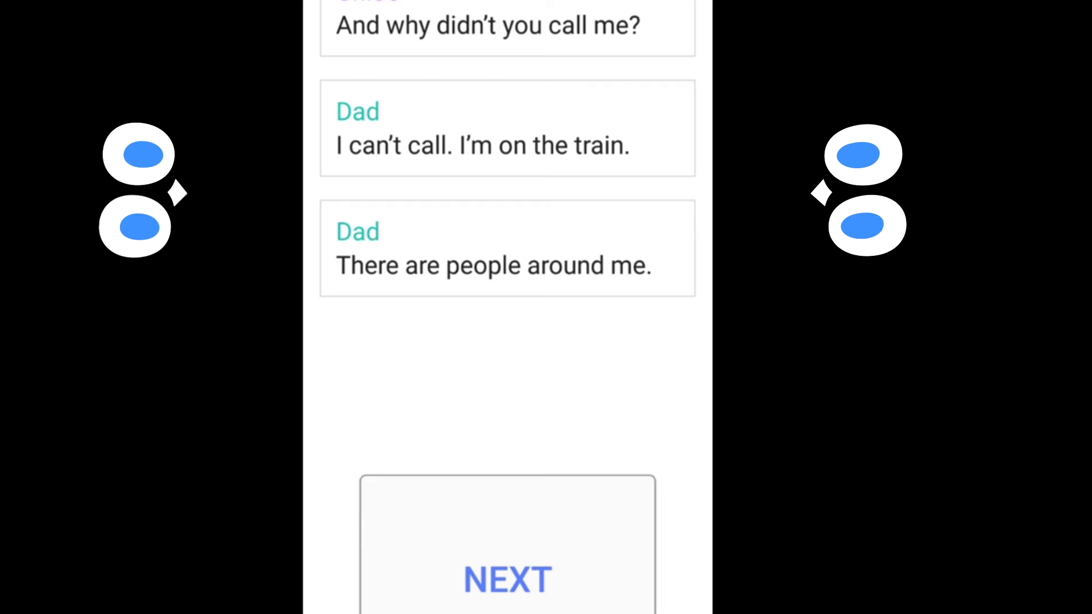
click(548, 589)
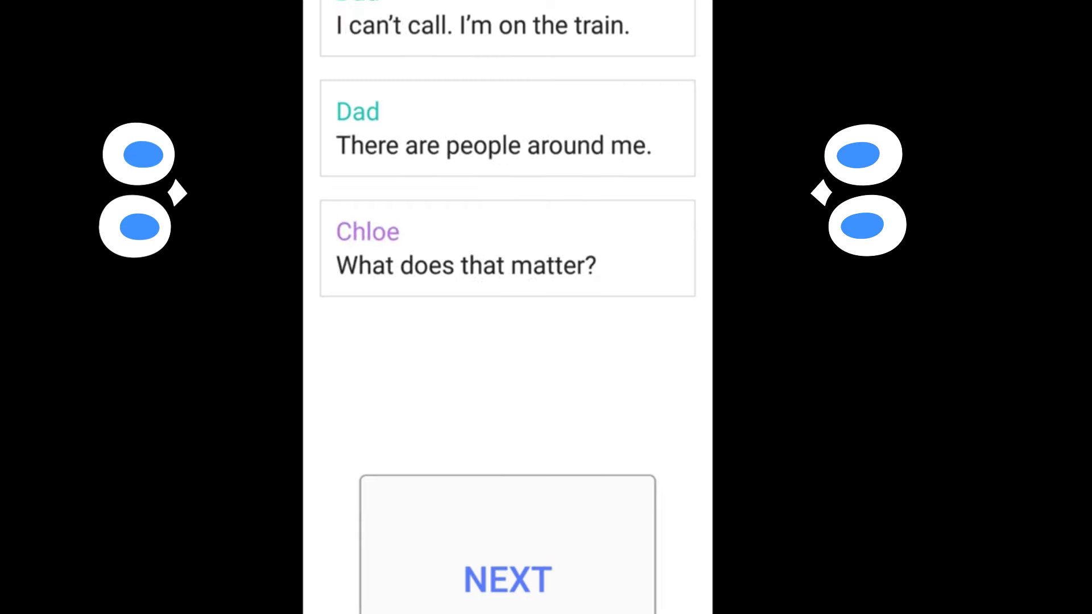
click(558, 584)
click(564, 589)
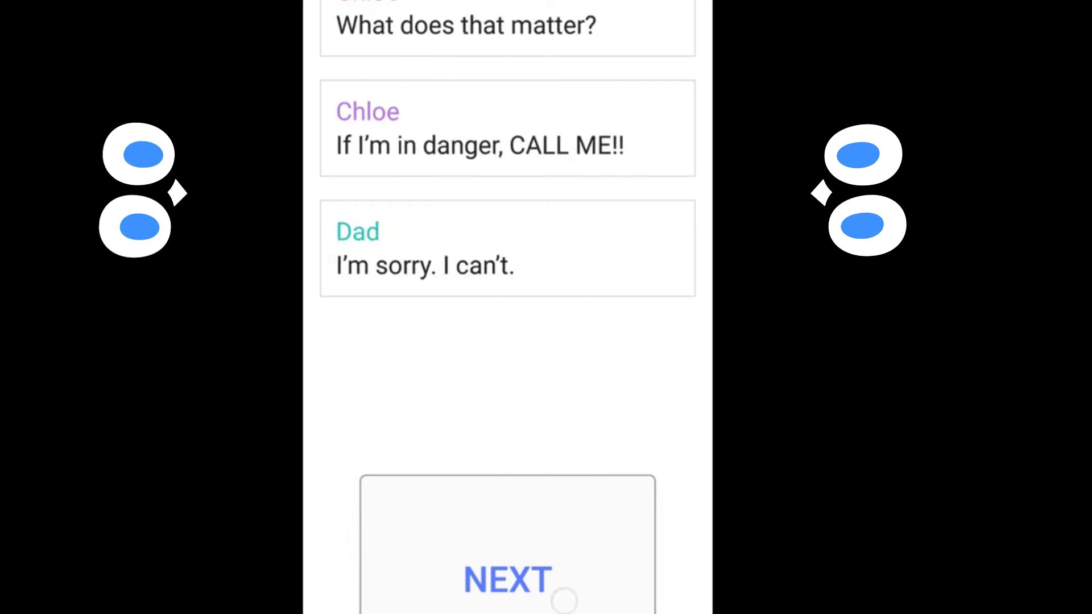
click(597, 553)
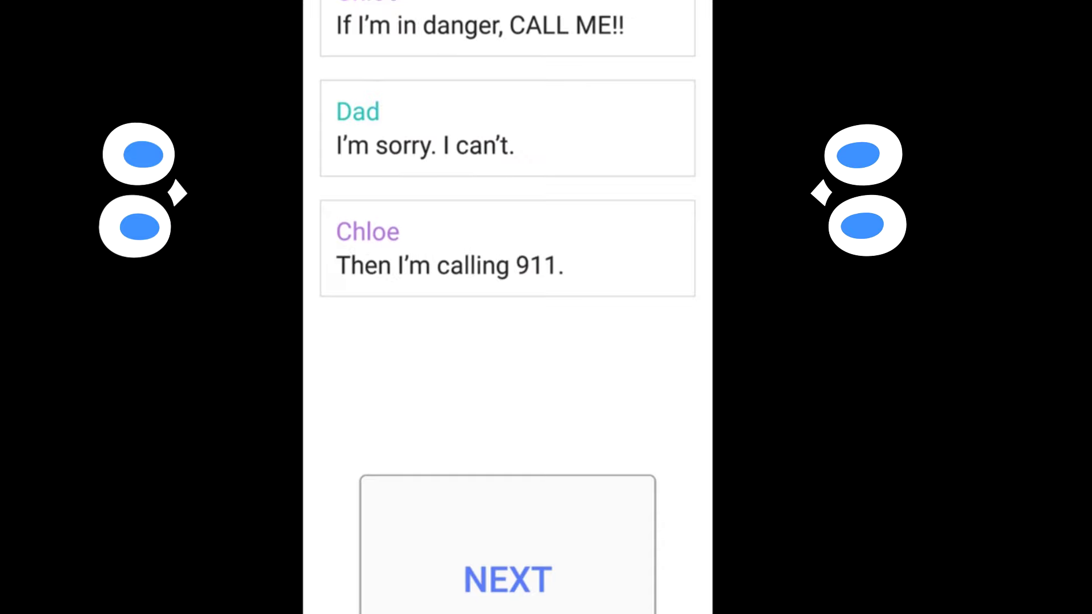
click(508, 580)
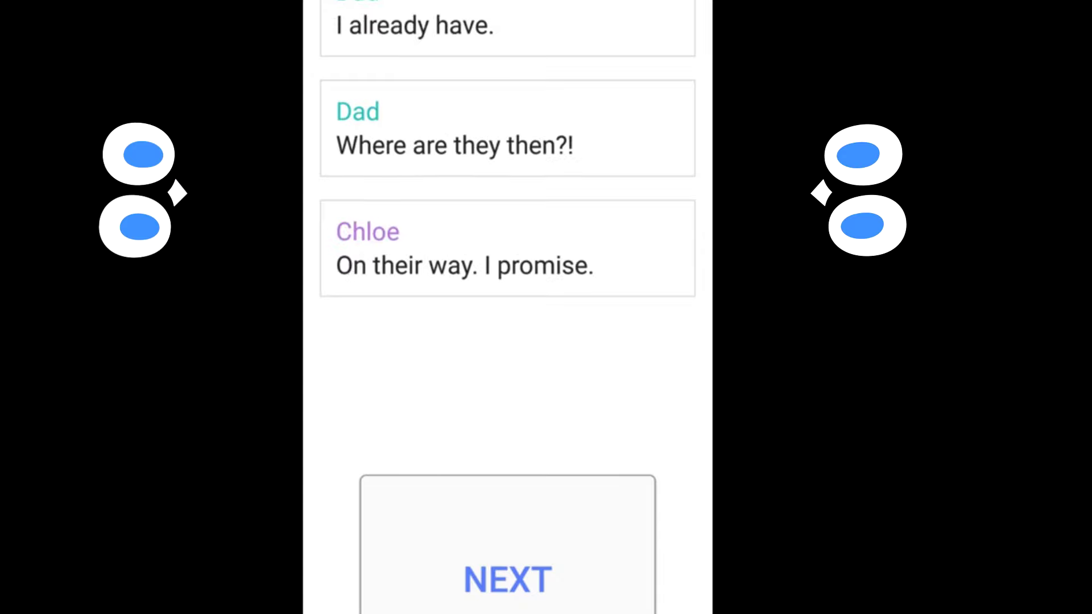
Show Dad saying hang tight and Chloe questioning his trip to the city
click(550, 560)
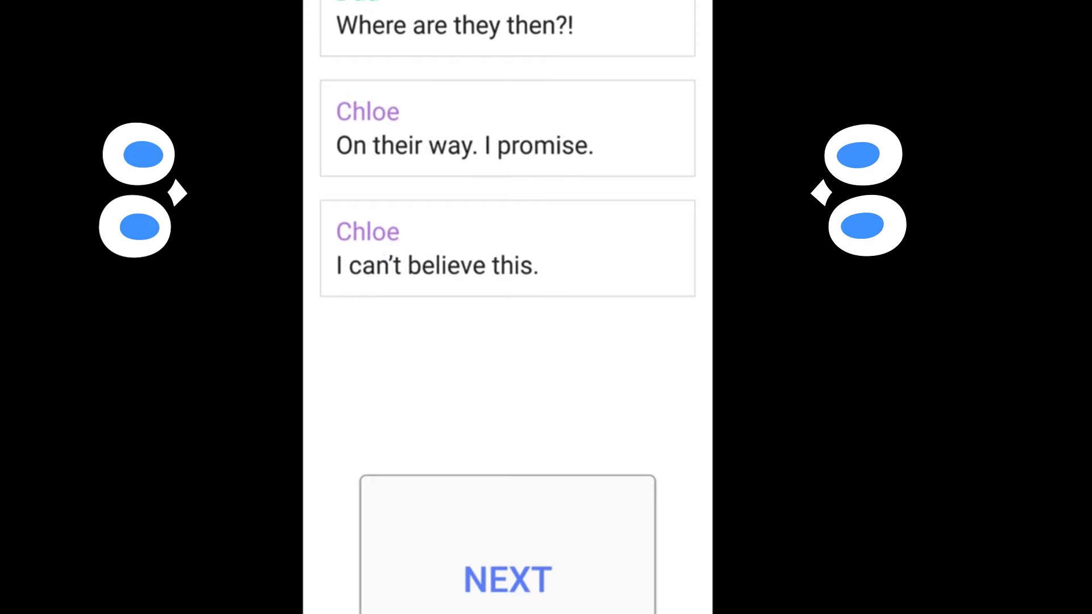
click(508, 546)
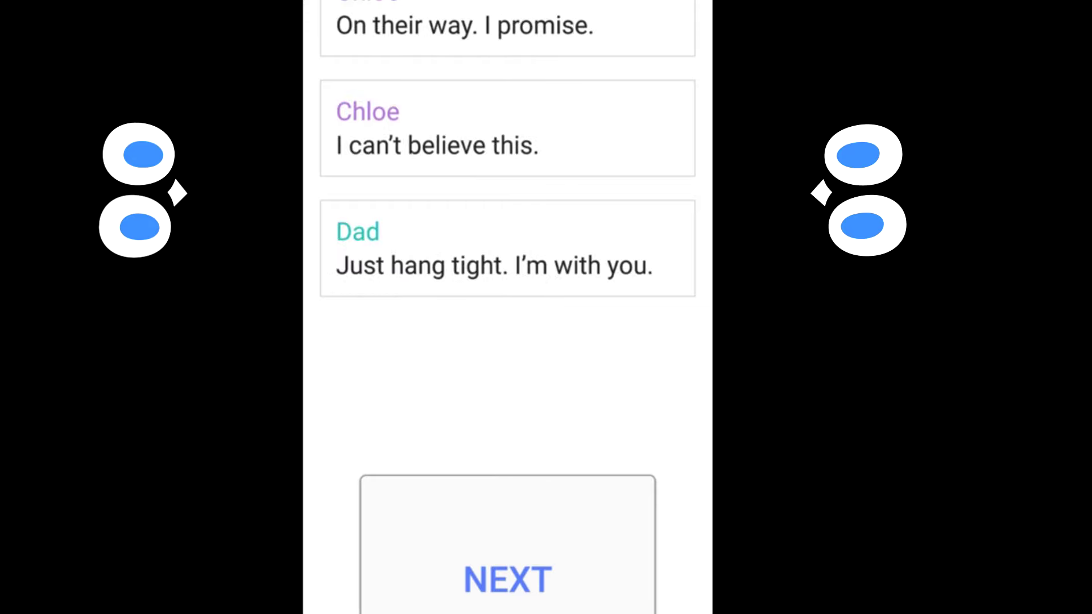
click(584, 597)
click(507, 563)
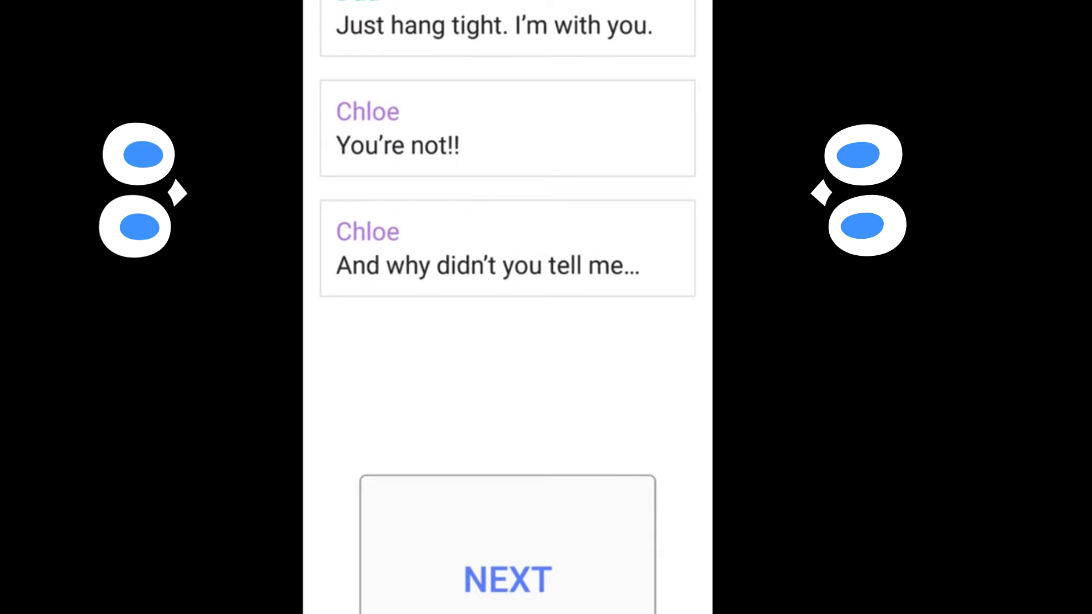
click(508, 563)
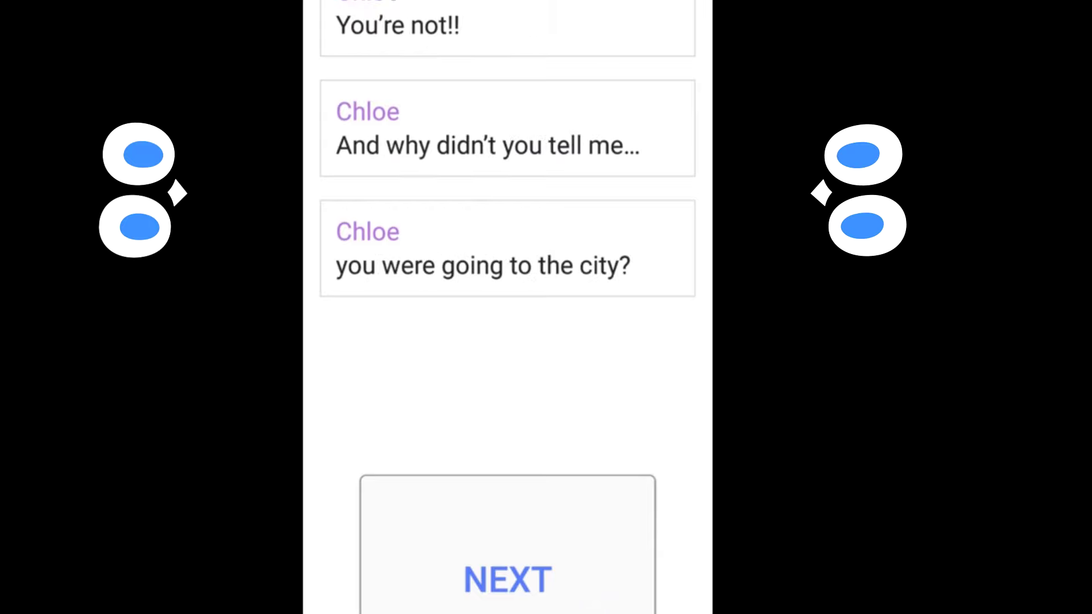
click(567, 578)
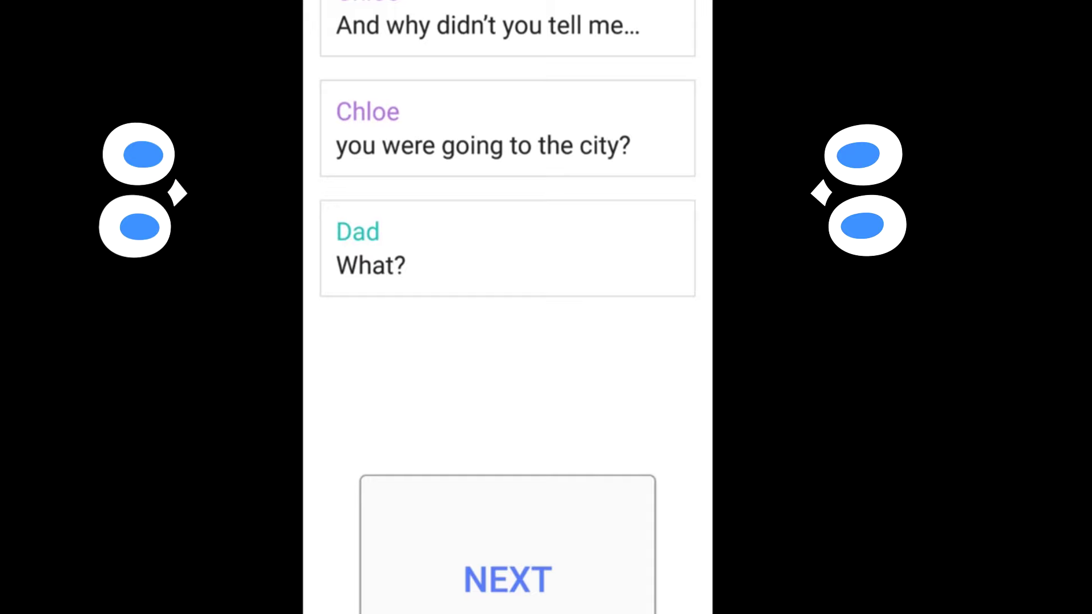
click(507, 563)
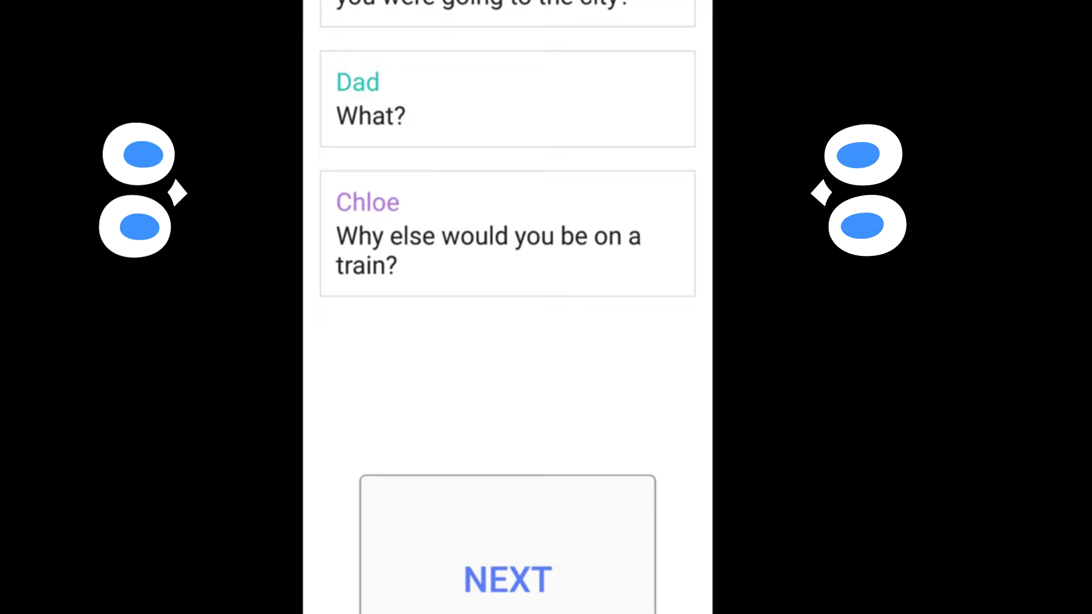
Reveal the penthouse, mom and divorce messages, then Chloe's alarmed exclamation
click(533, 593)
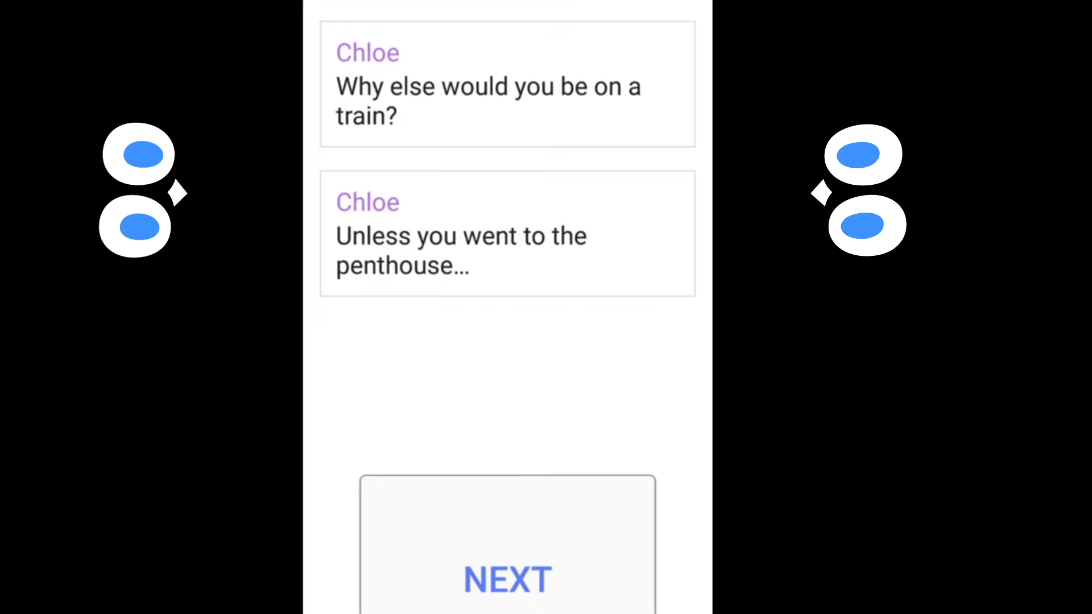
click(599, 582)
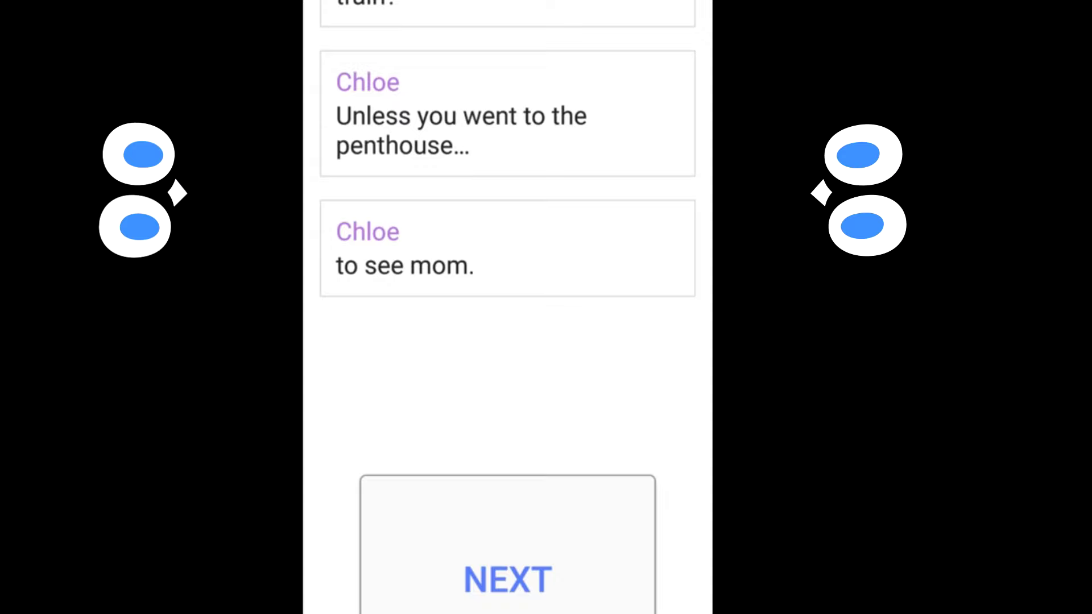
click(593, 578)
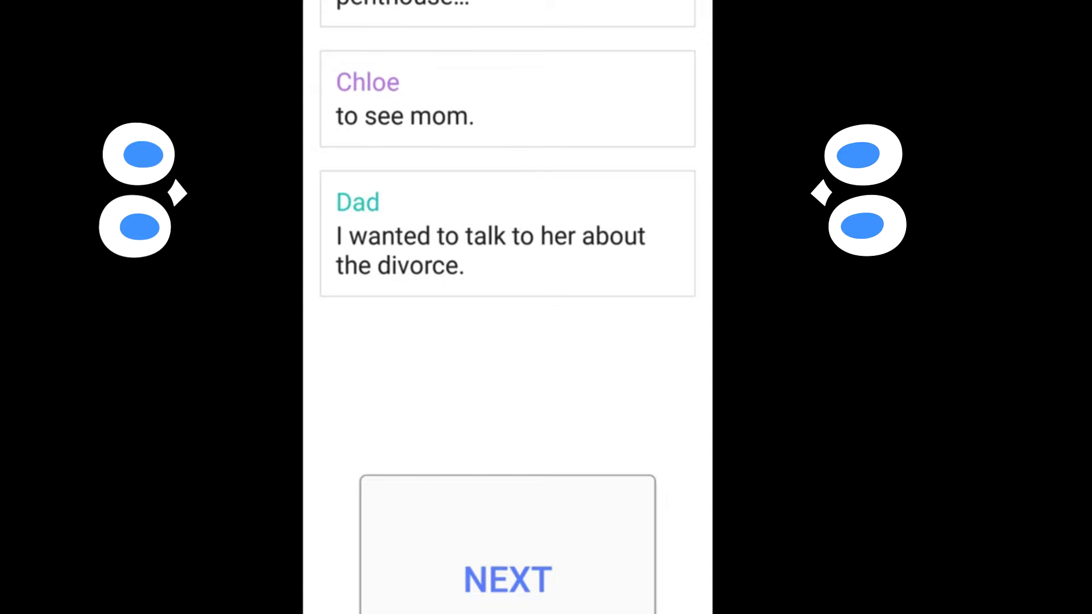
click(564, 589)
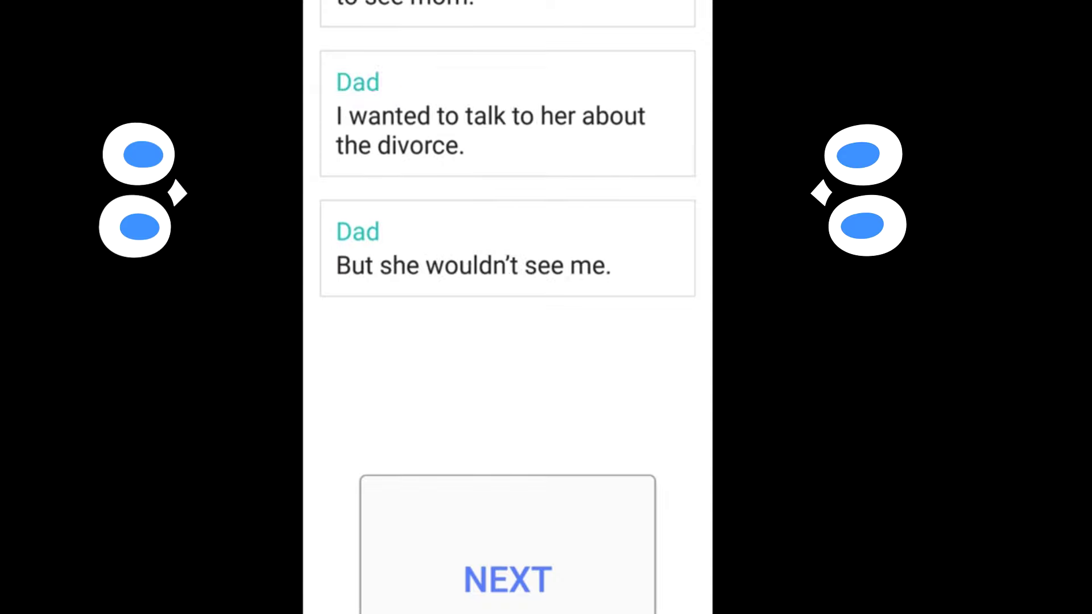
click(578, 583)
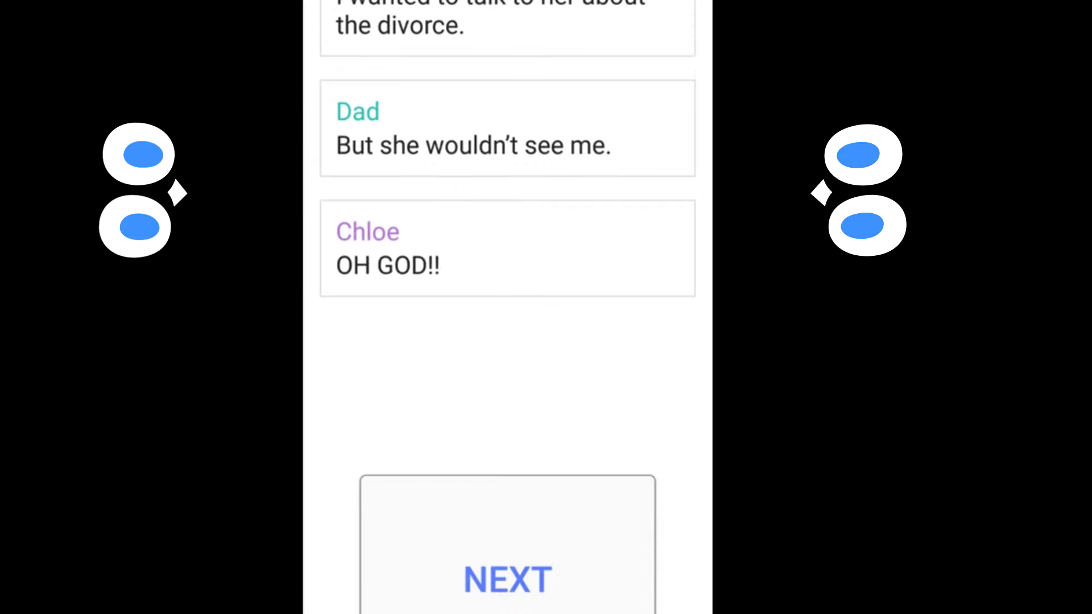
click(507, 578)
Show Chloe hearing something slam and asking about the chimney
click(508, 578)
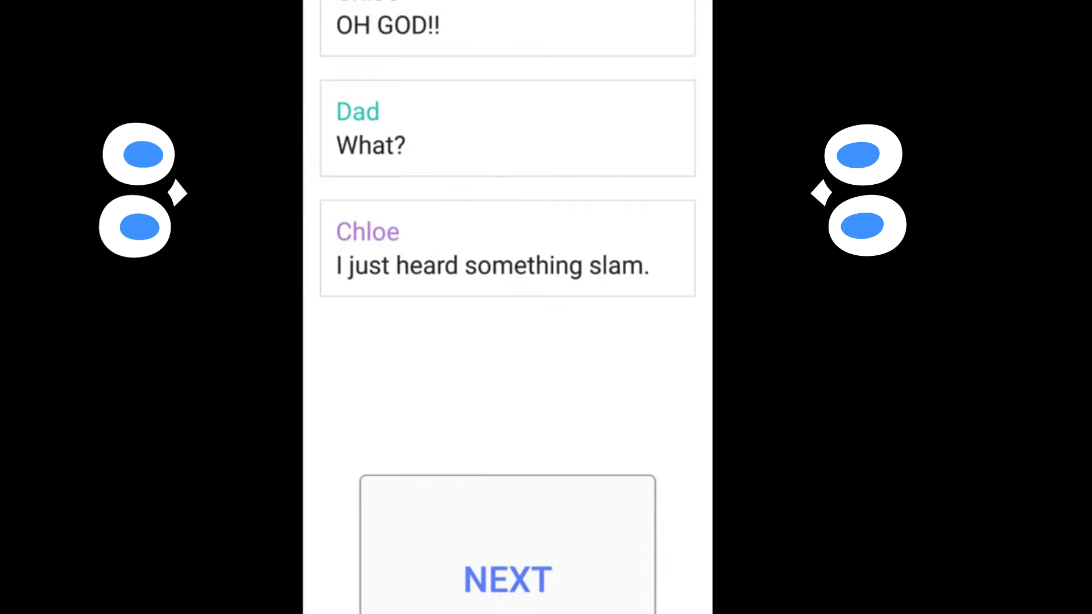
click(604, 510)
click(593, 553)
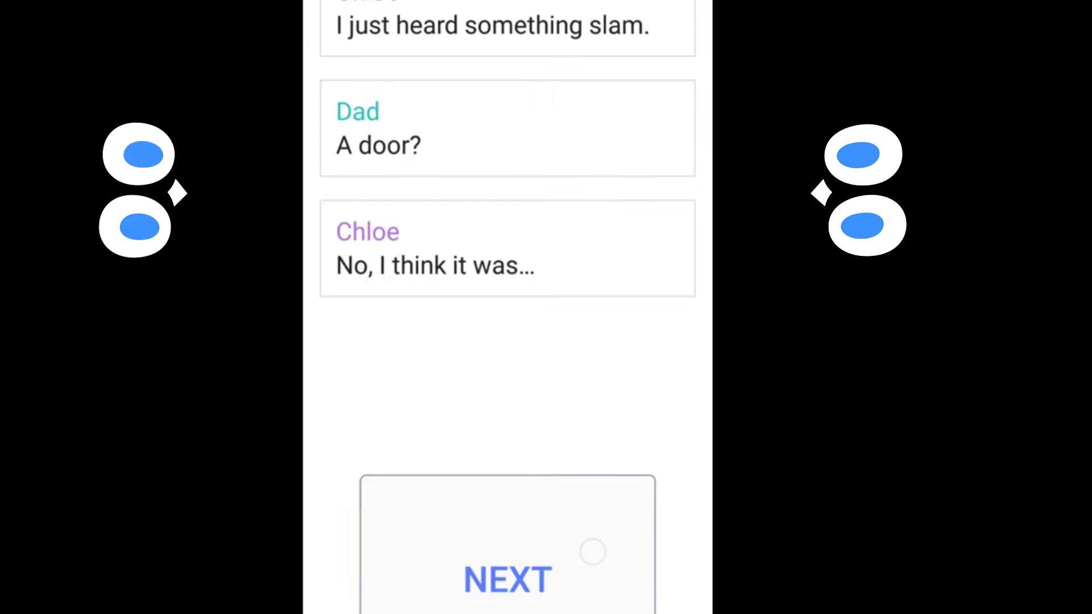
click(507, 578)
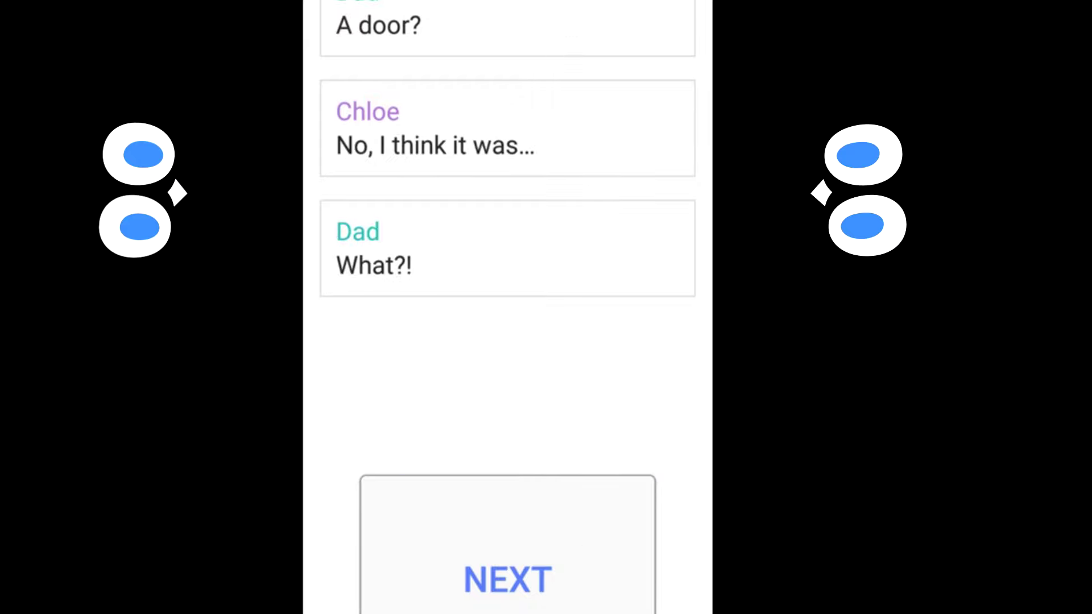
click(508, 578)
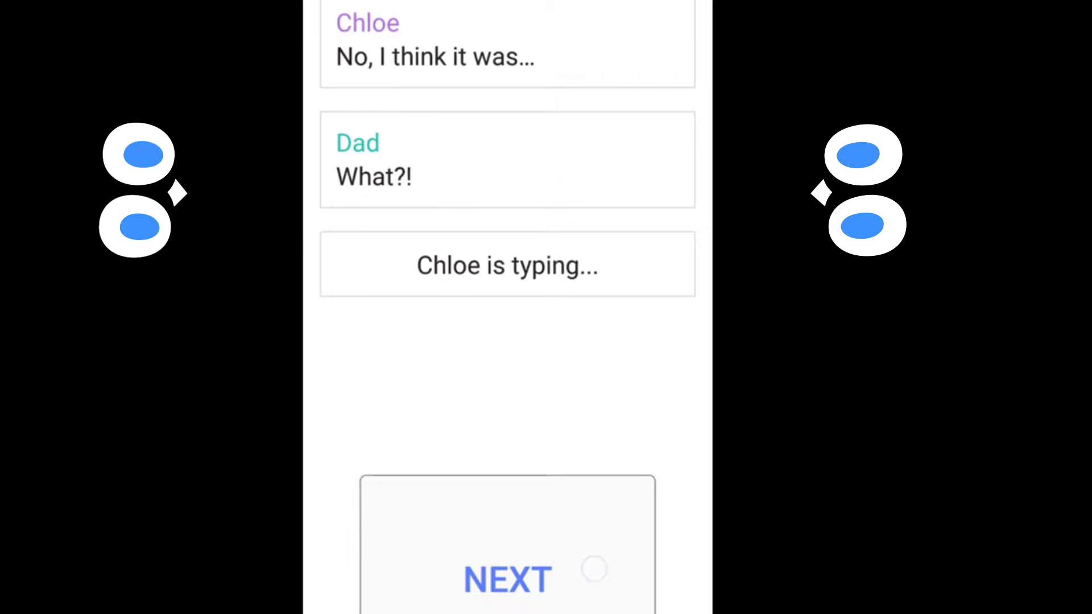
click(574, 573)
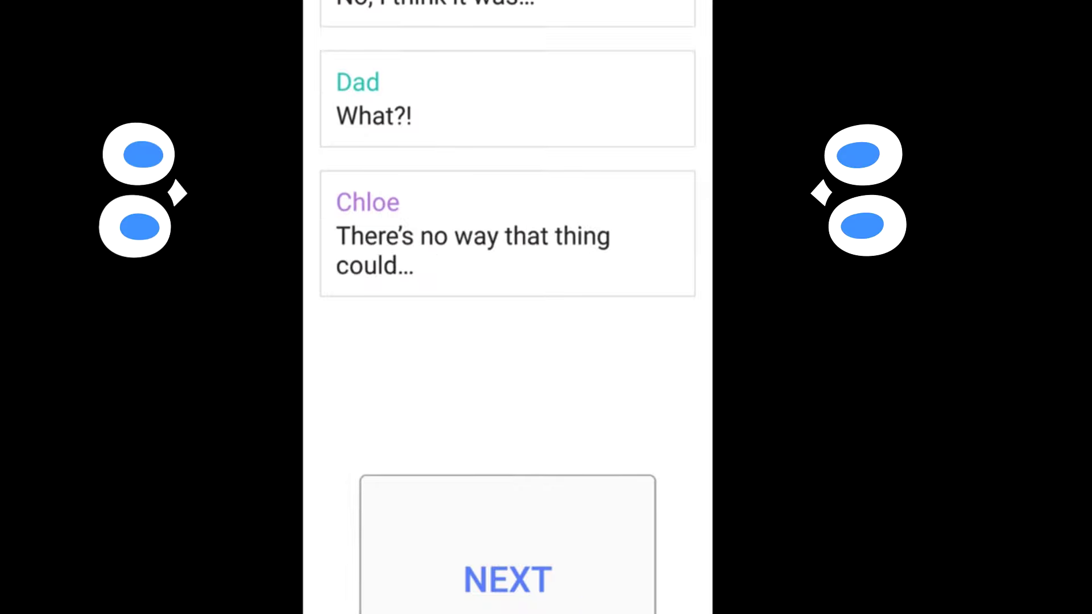
click(508, 578)
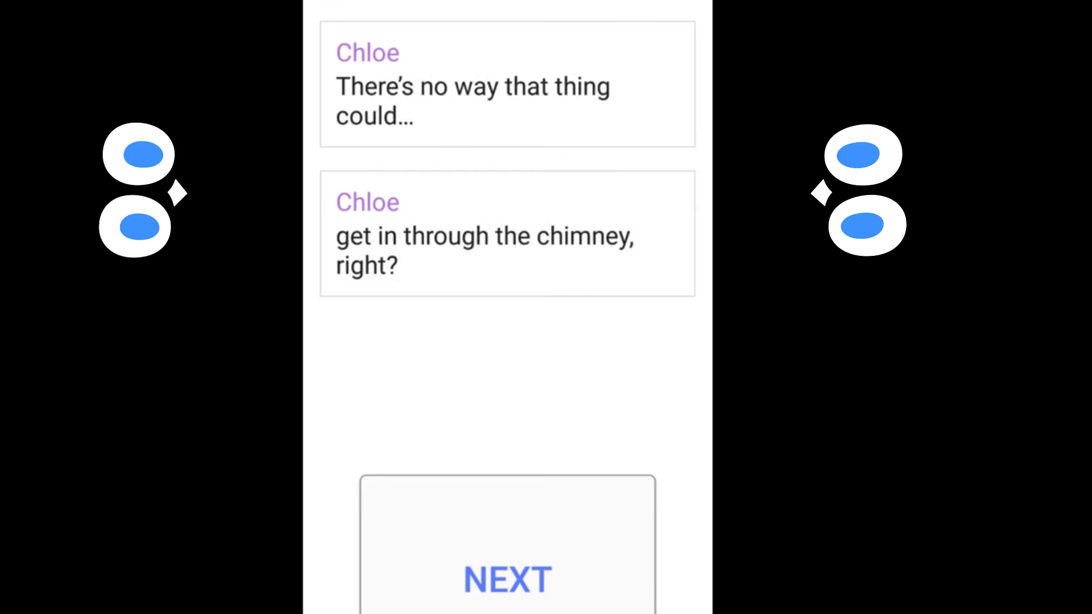
Reveal Chloe saying it's too big and Dad's warning, then his order to leave
click(577, 581)
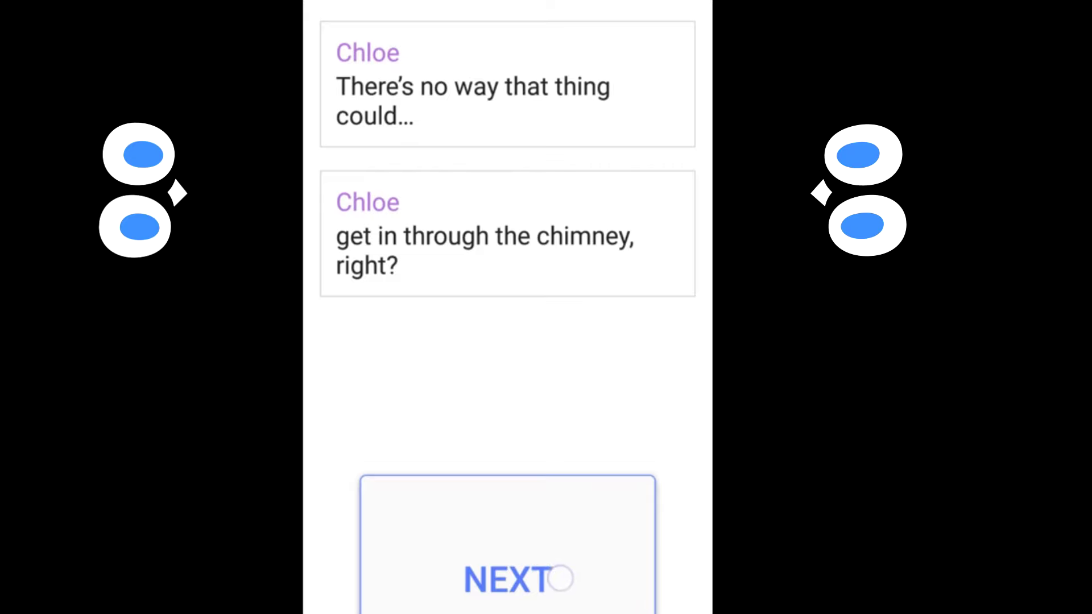
click(540, 585)
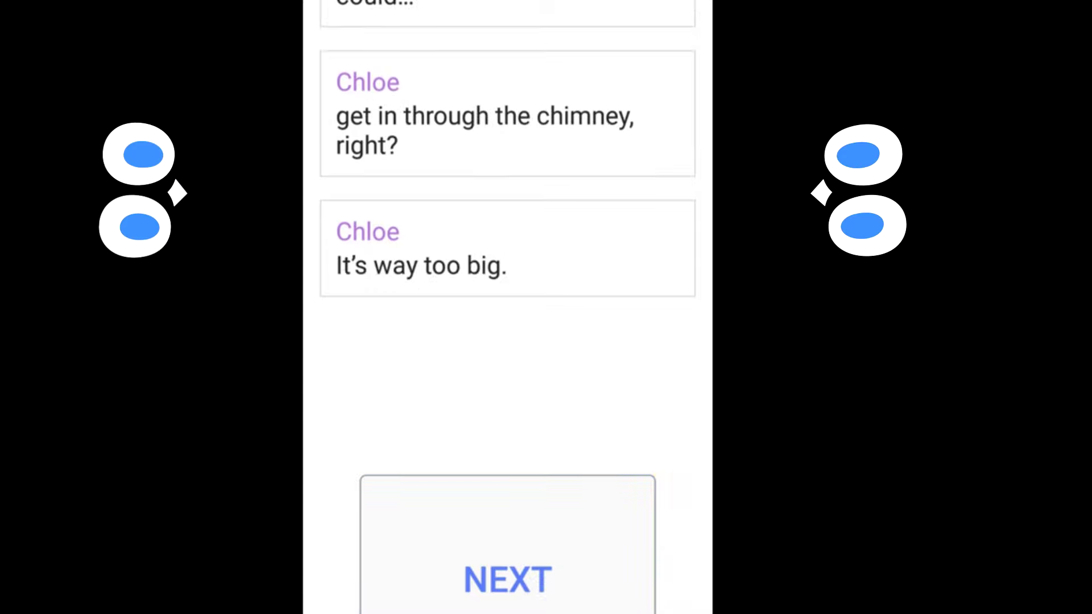
click(556, 597)
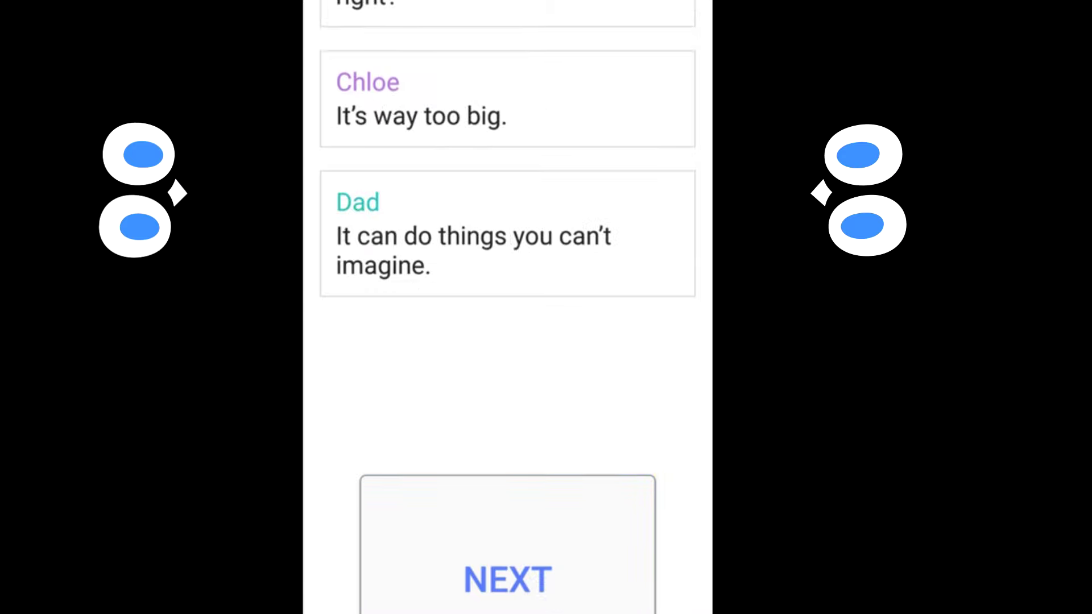
click(507, 580)
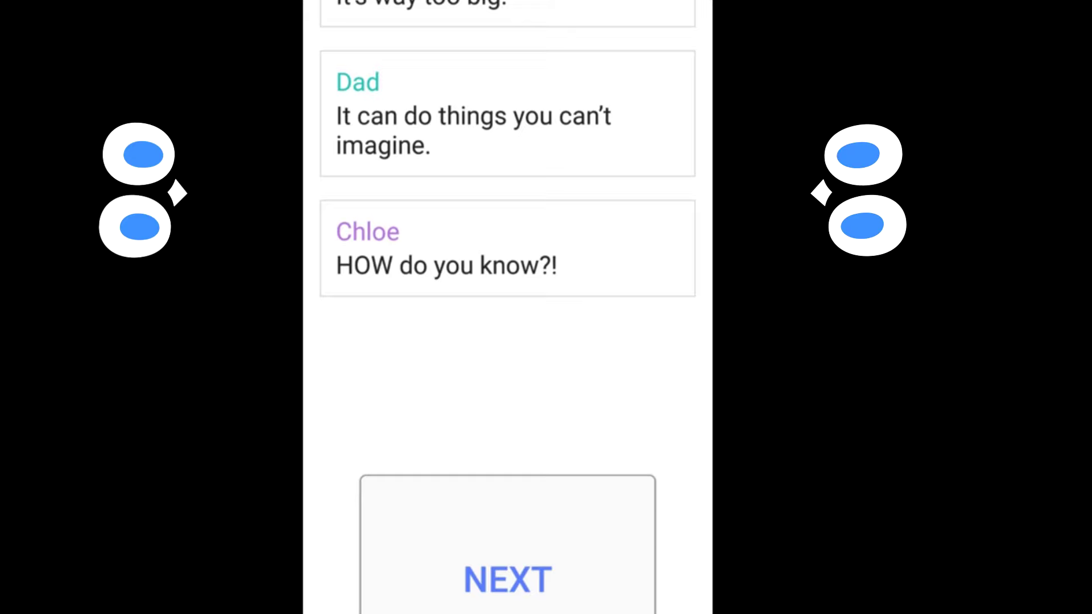
click(549, 592)
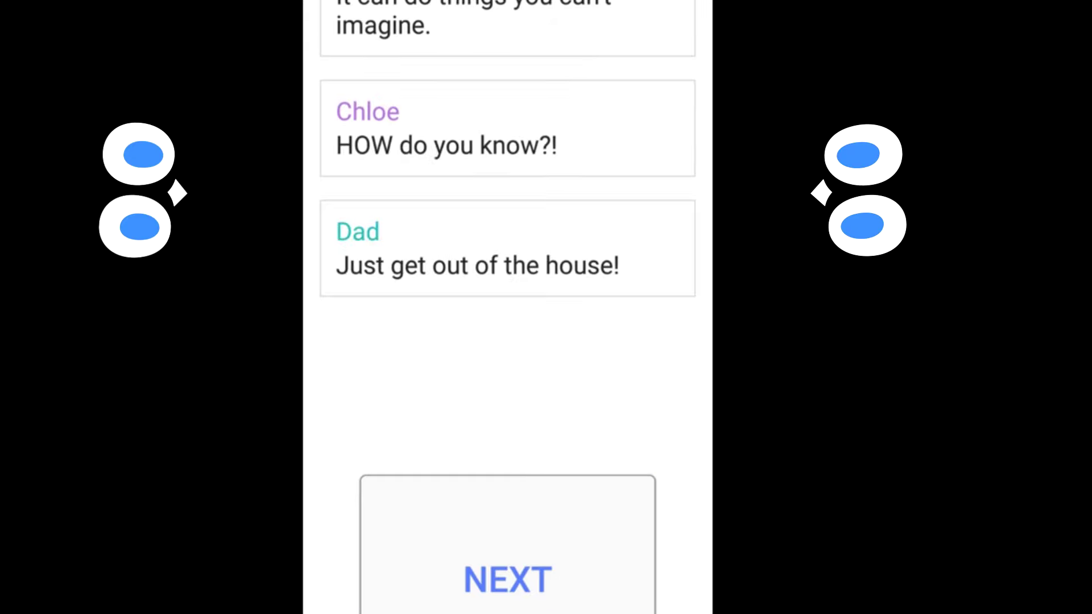
click(507, 580)
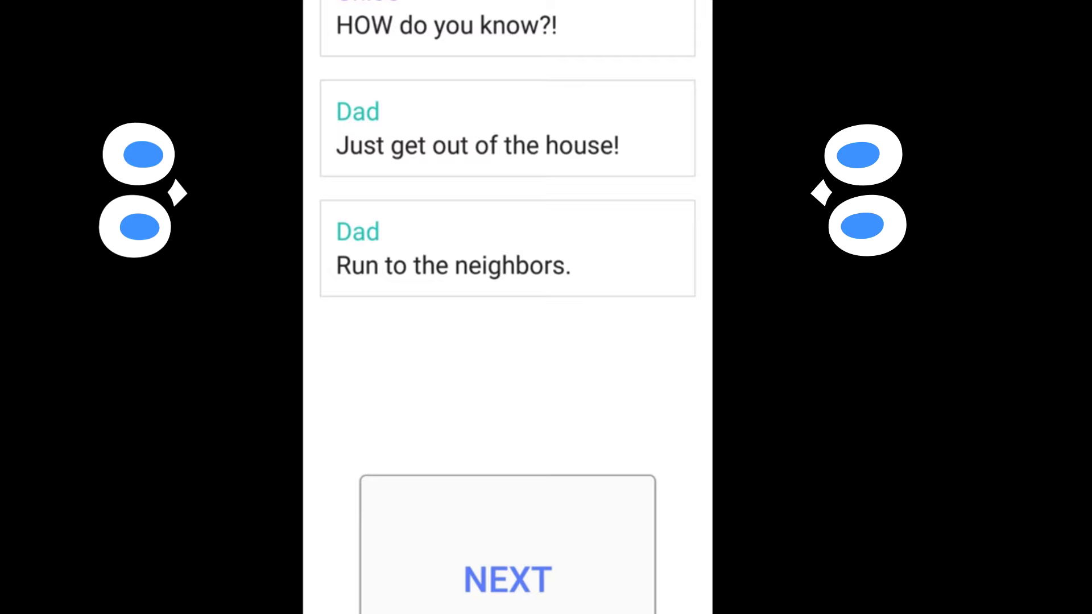
Show Chloe fearing it's coming and heading to the safe room despite Dad's objection
click(537, 584)
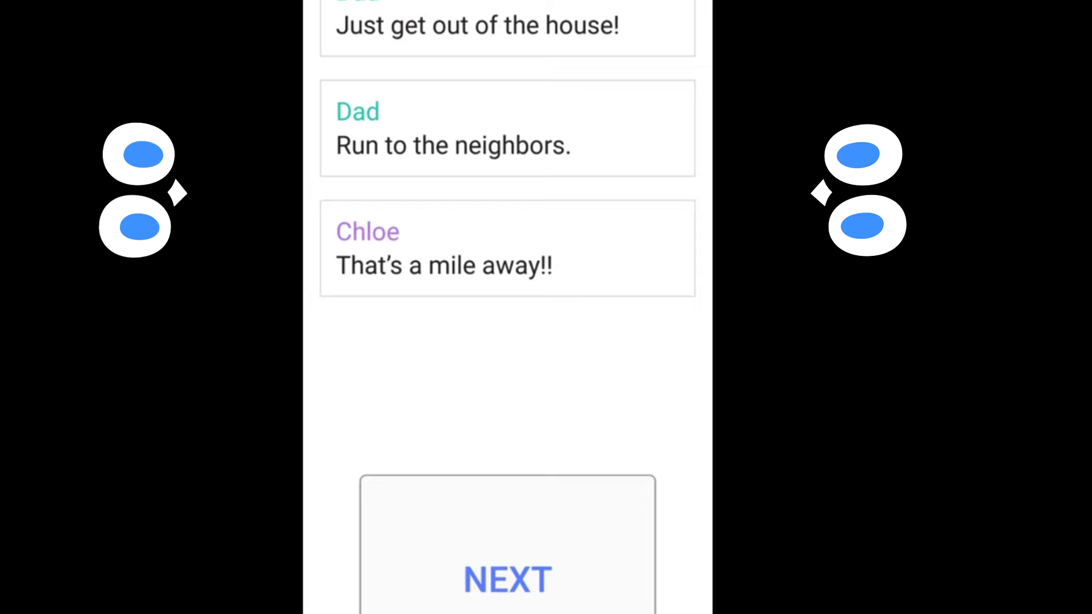
click(508, 580)
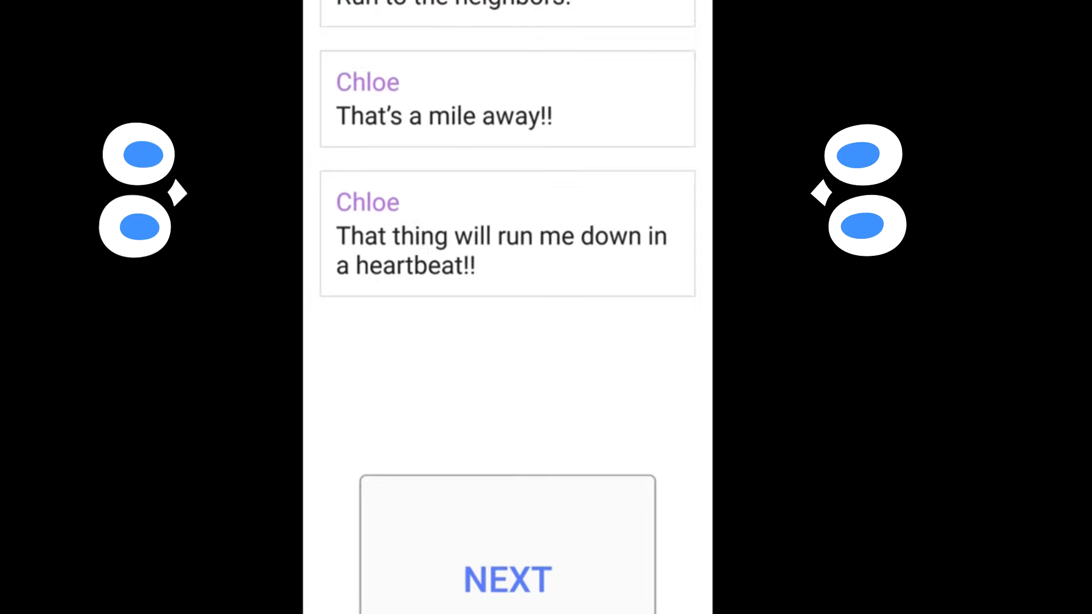
click(559, 589)
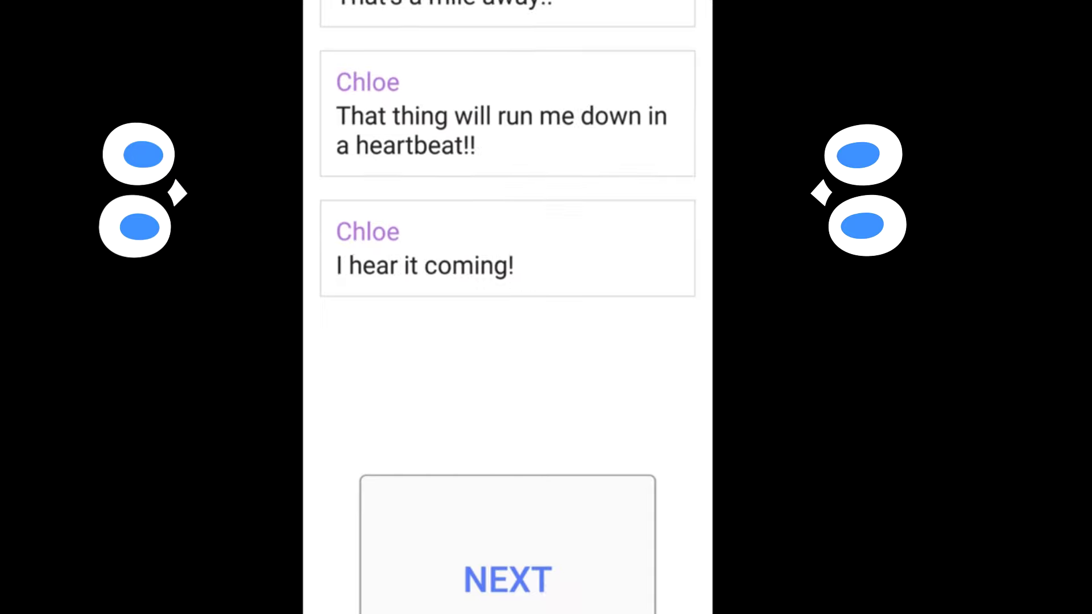
click(563, 579)
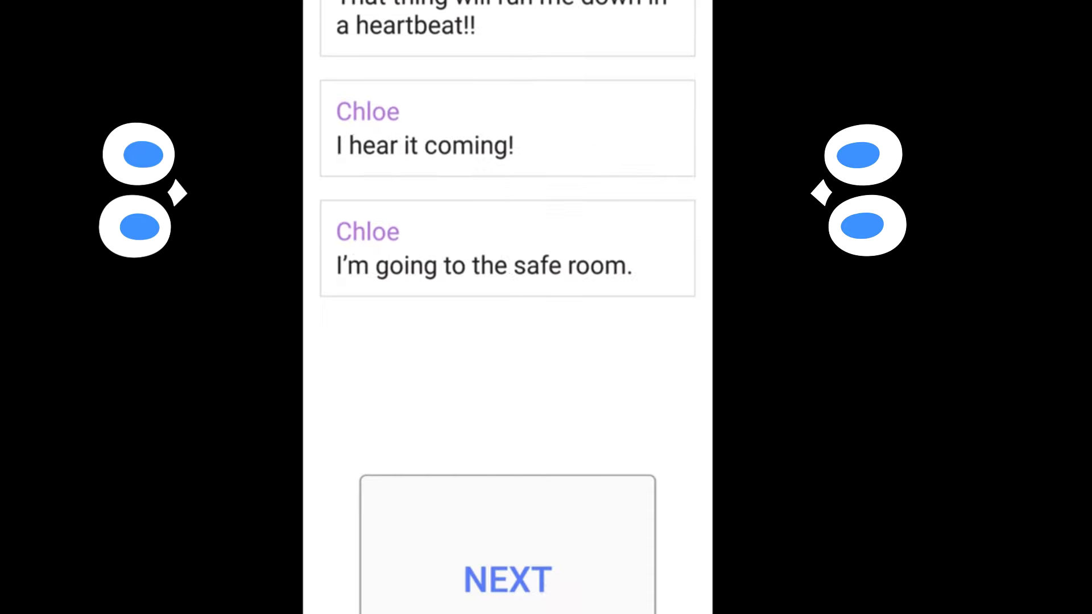
click(588, 585)
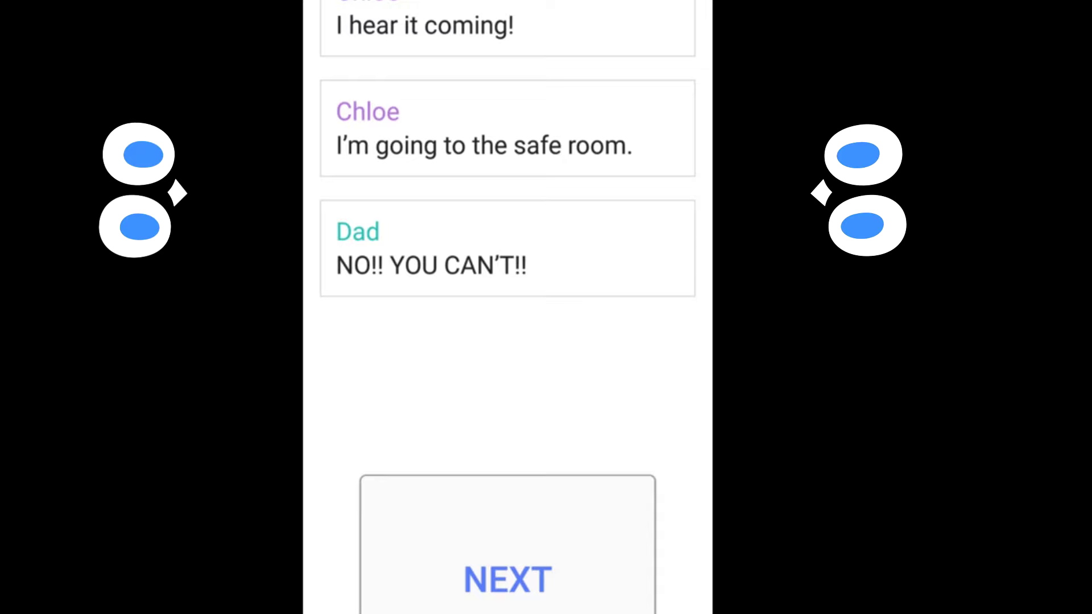
click(554, 593)
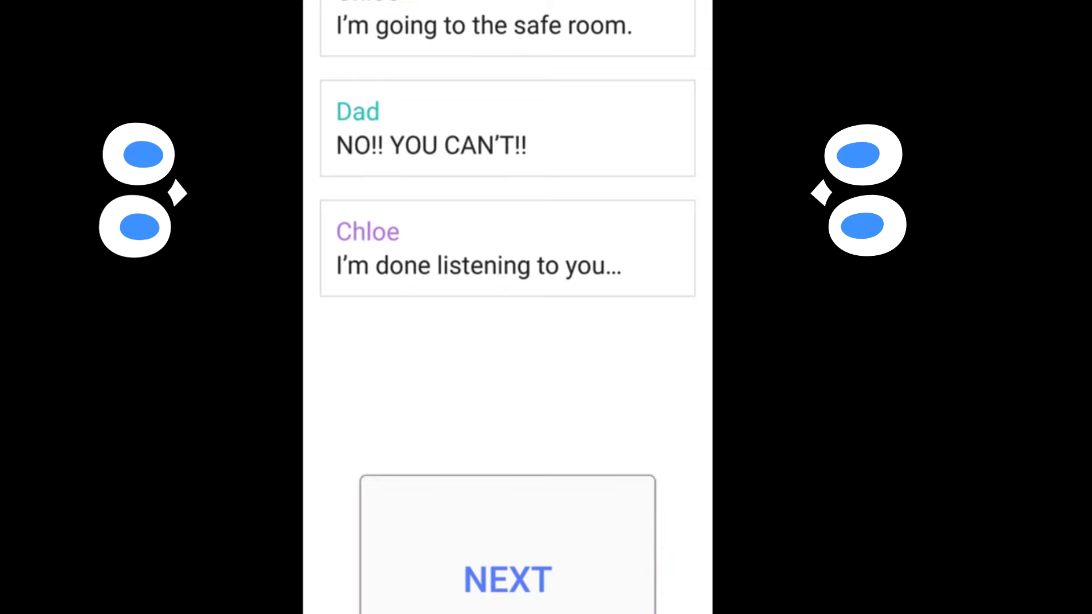
click(555, 597)
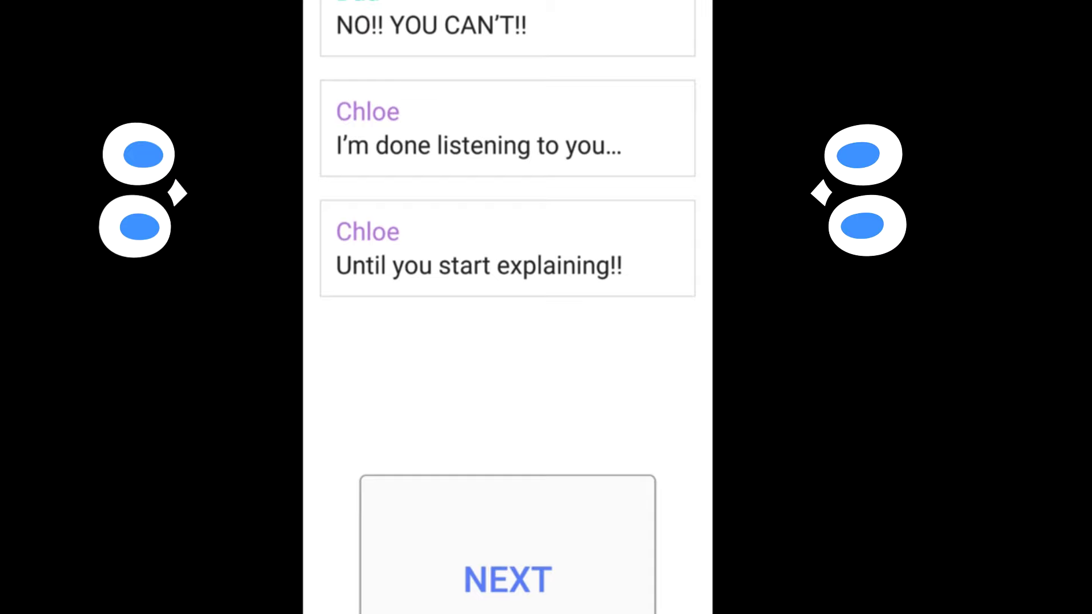
Reveal Dad's confession that a sister was taken from the safe room before Chloe's birth
click(545, 579)
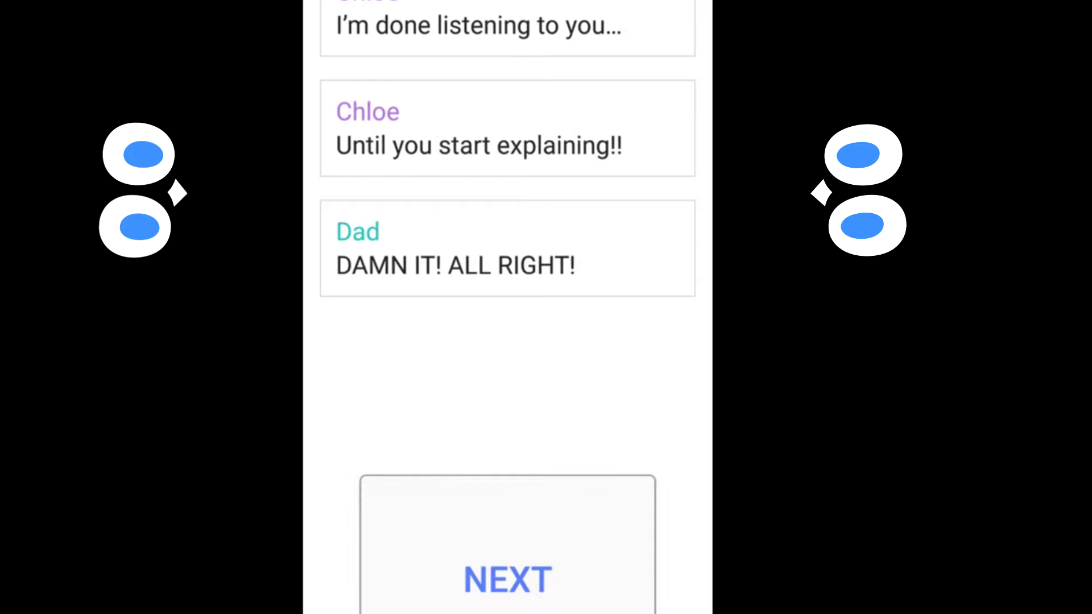
click(580, 592)
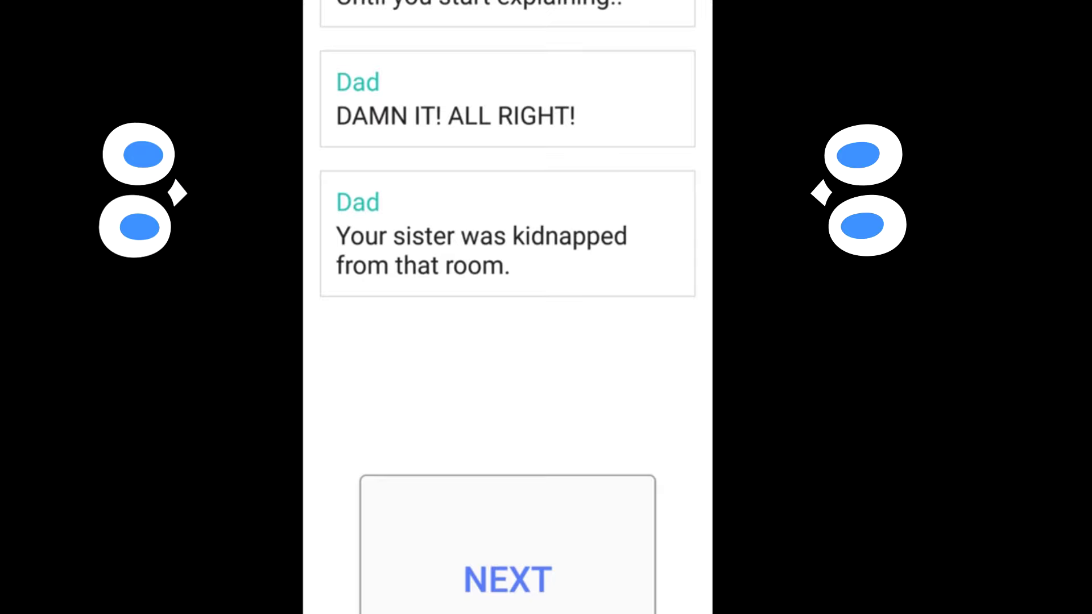
click(554, 591)
click(561, 592)
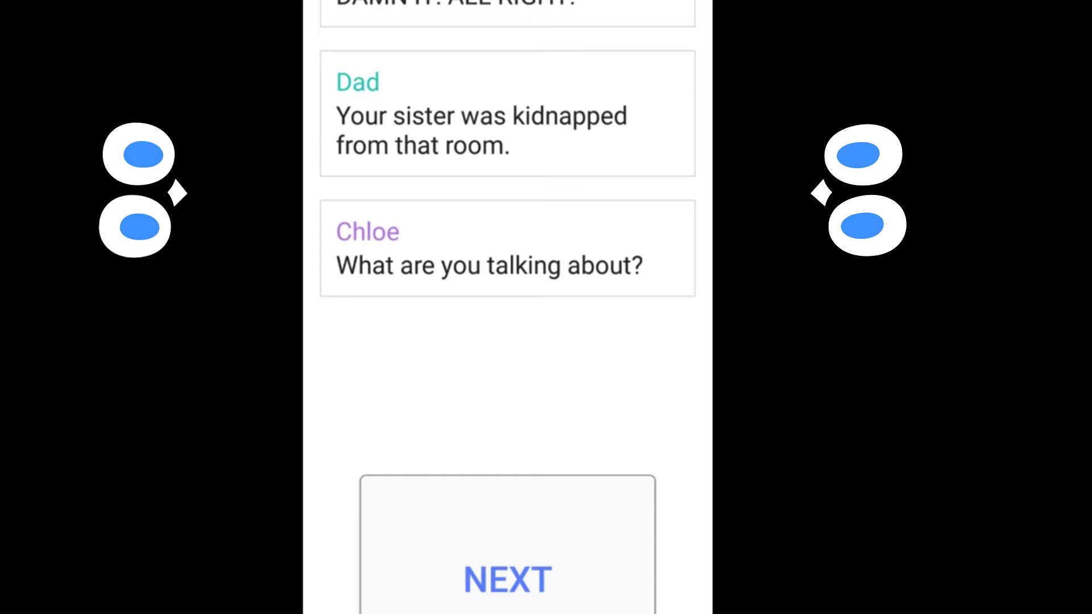
click(603, 601)
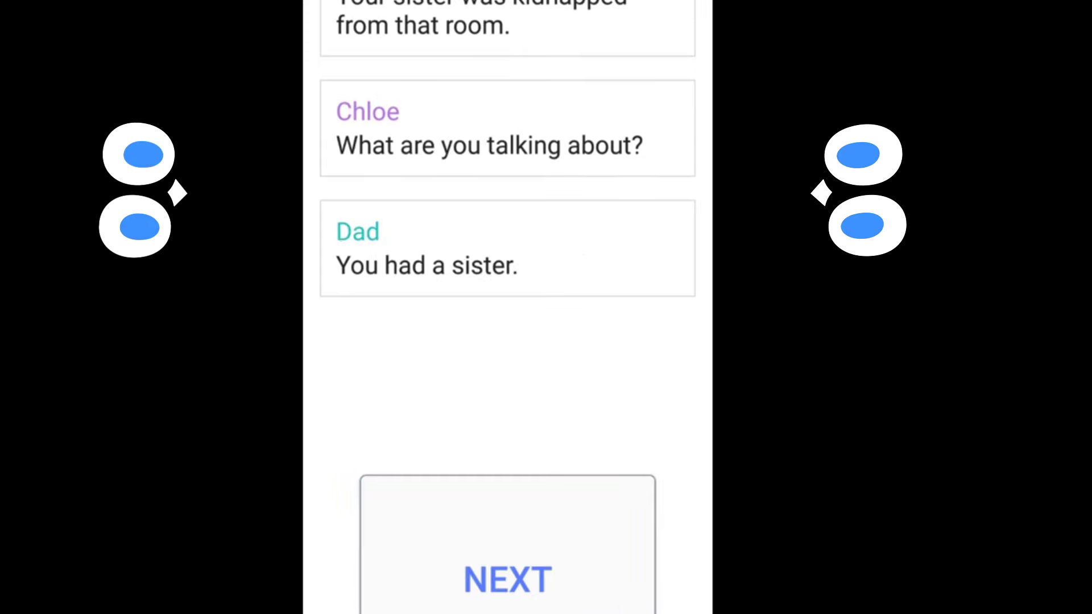
click(574, 591)
click(559, 579)
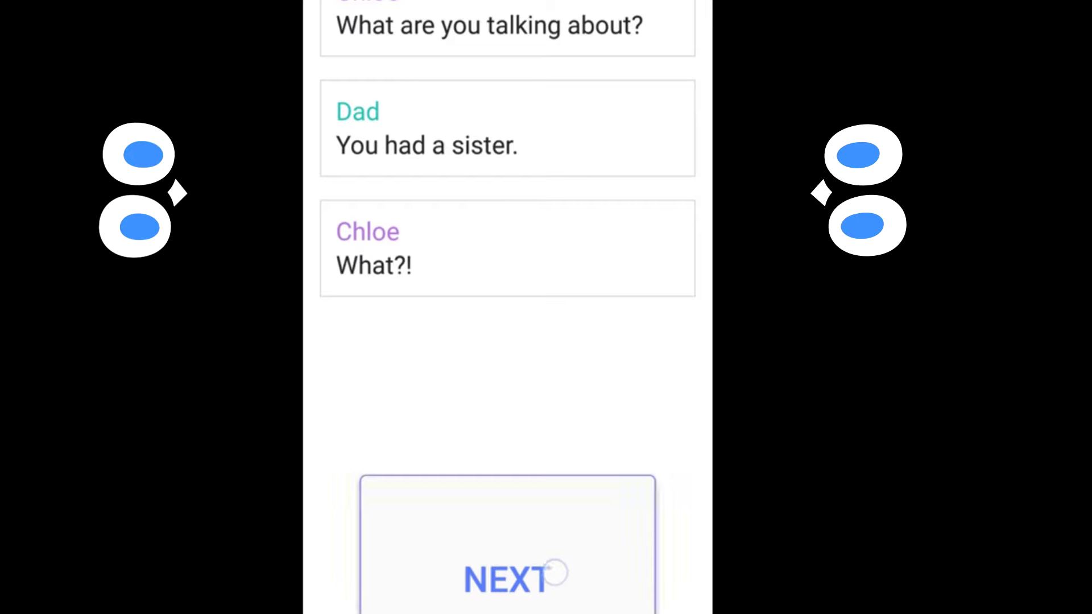
click(571, 601)
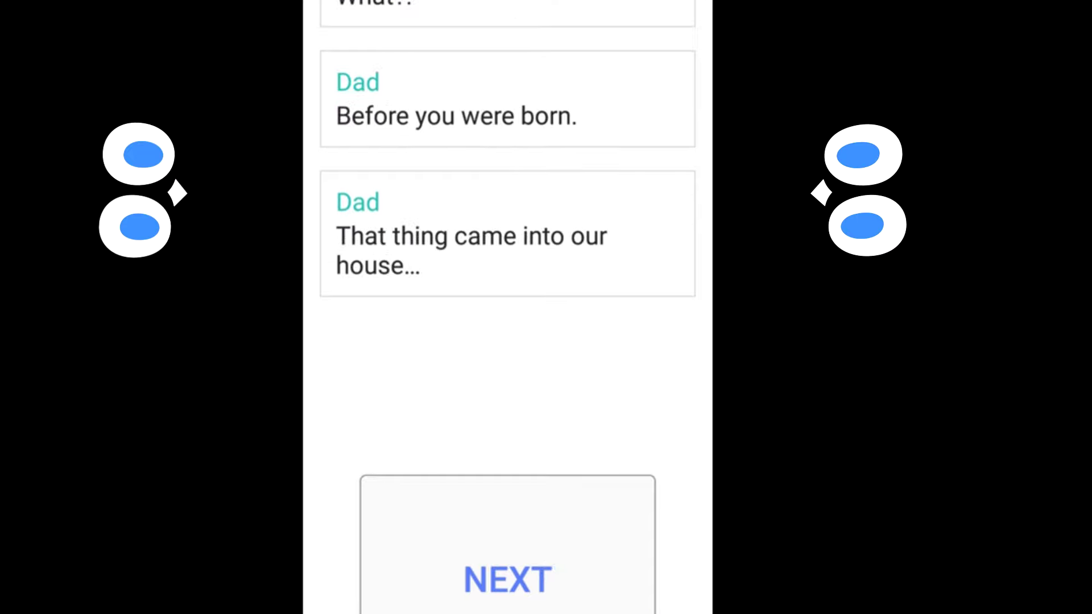
click(552, 574)
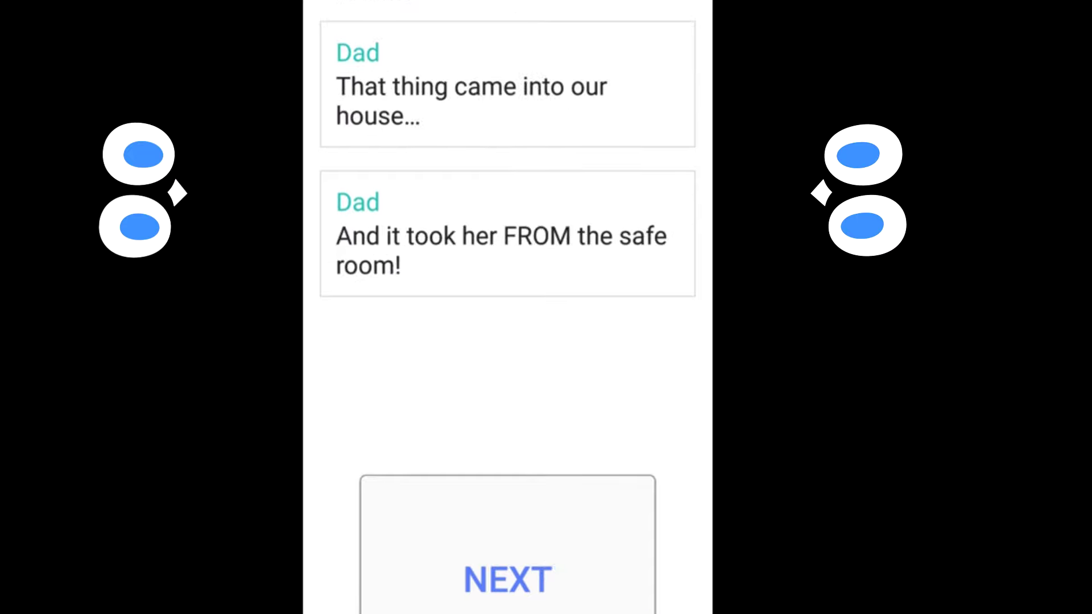
click(558, 584)
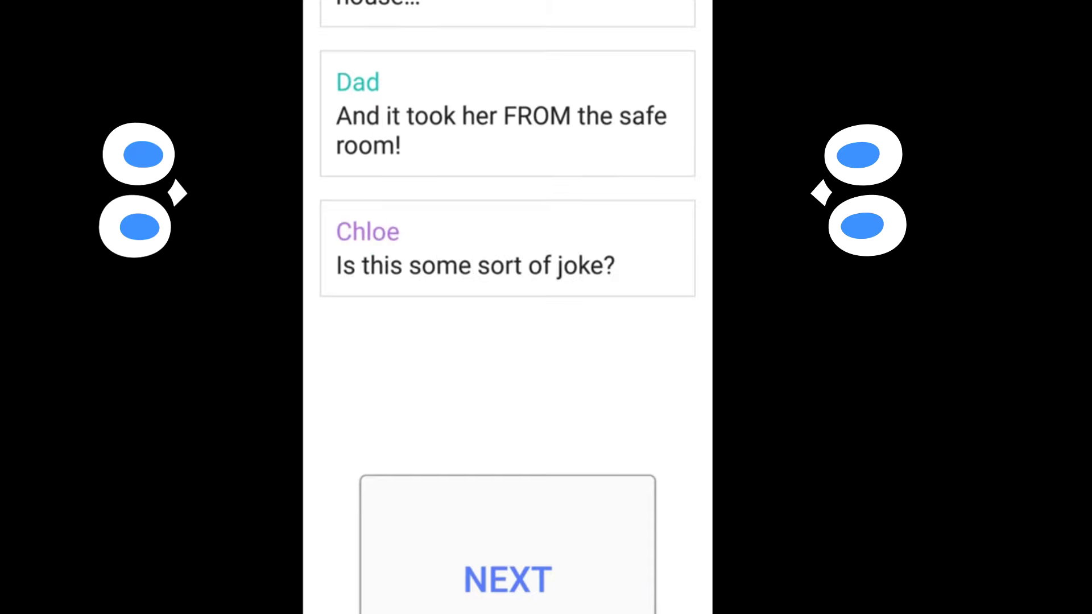
click(536, 597)
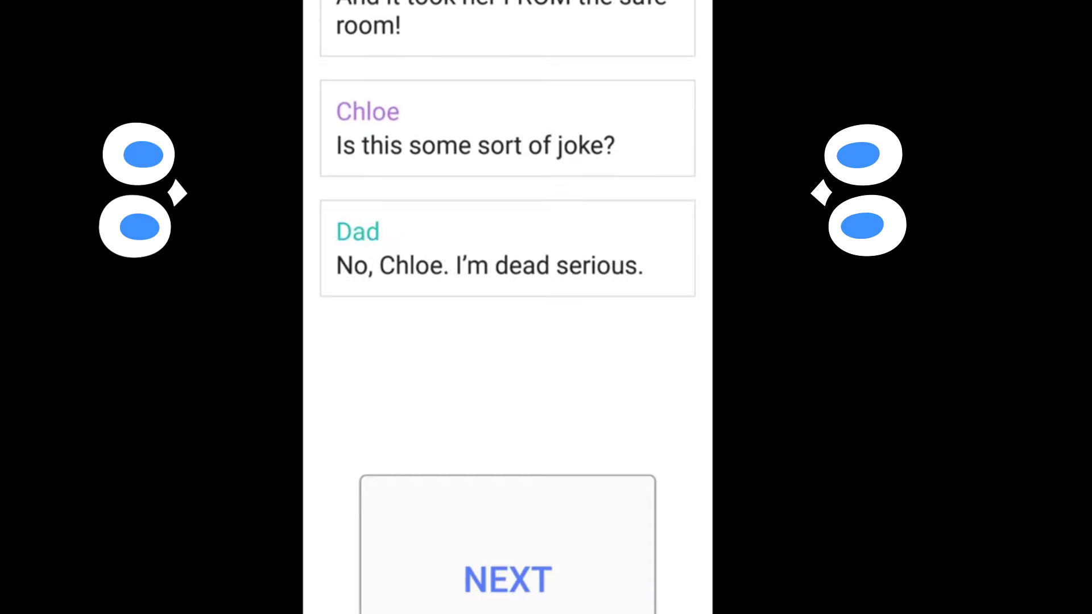
Show Dad's plea to leave the mansion, since it has been there and knows the house
click(514, 577)
click(507, 580)
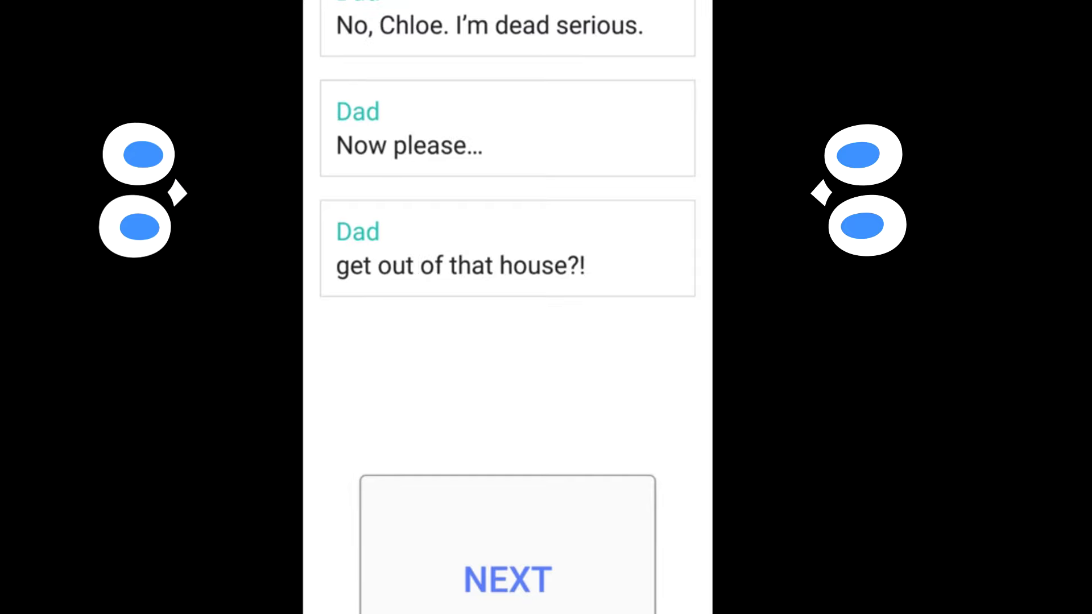
click(507, 580)
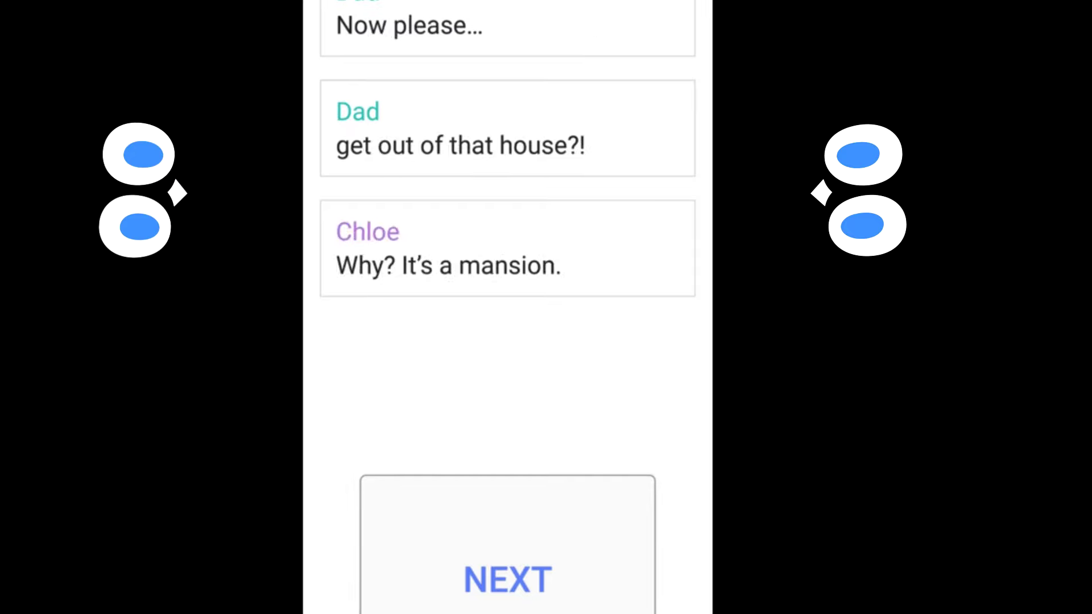
click(508, 580)
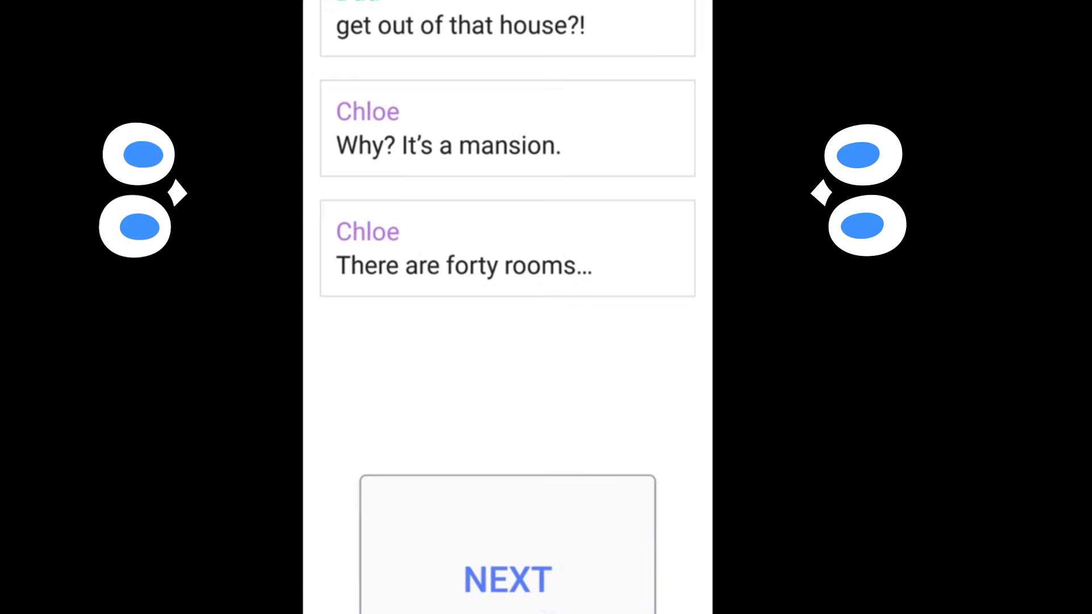
click(546, 577)
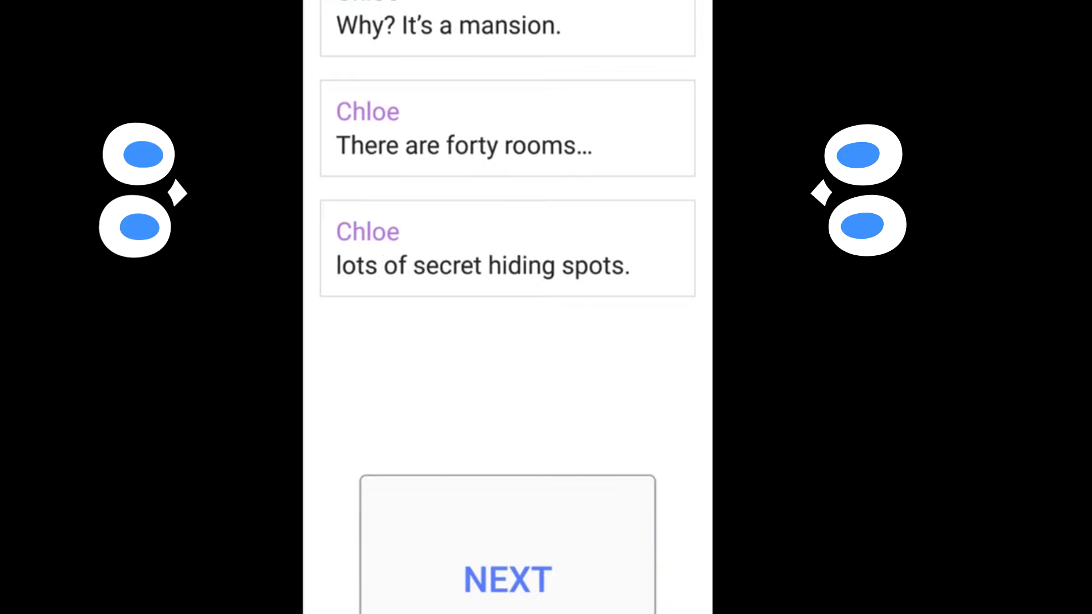
click(506, 589)
click(508, 579)
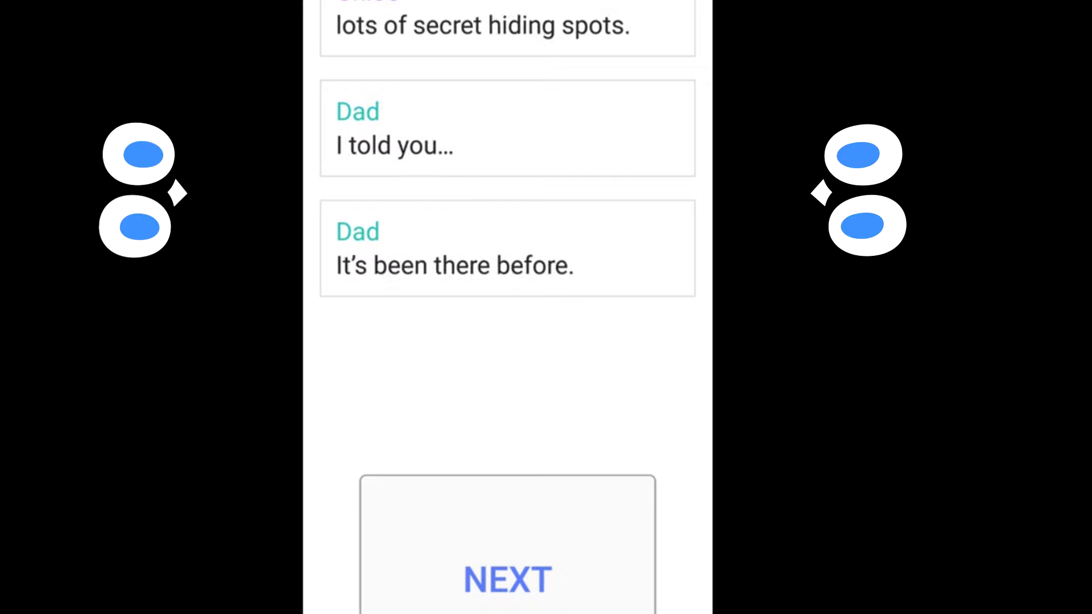
click(541, 597)
Reveal Chloe's plan to use her secret hide-and-seek spot, and Dad saying just go there
click(529, 580)
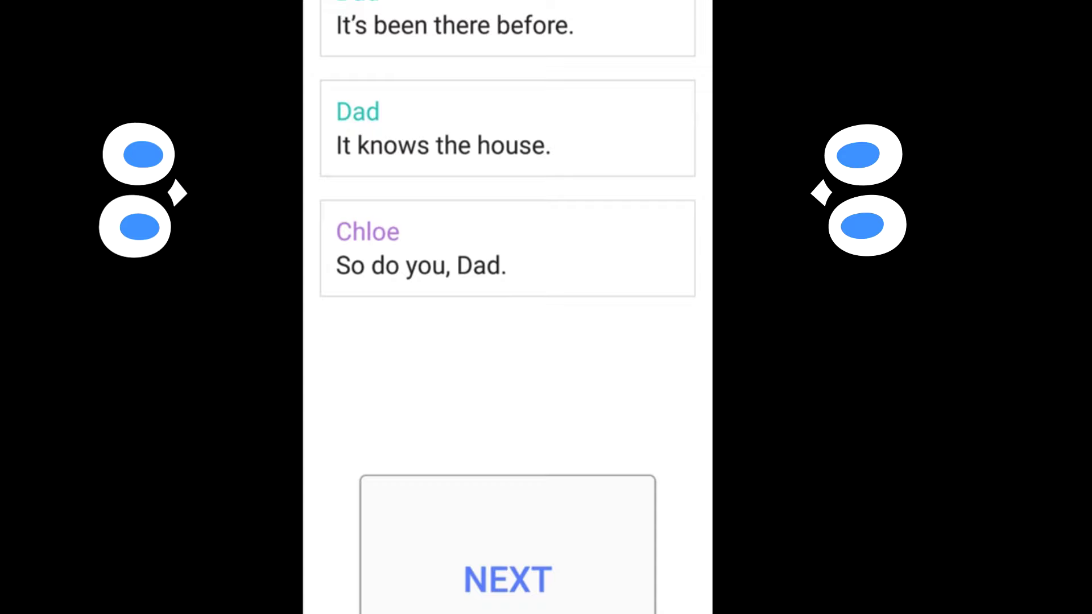
click(522, 587)
click(556, 597)
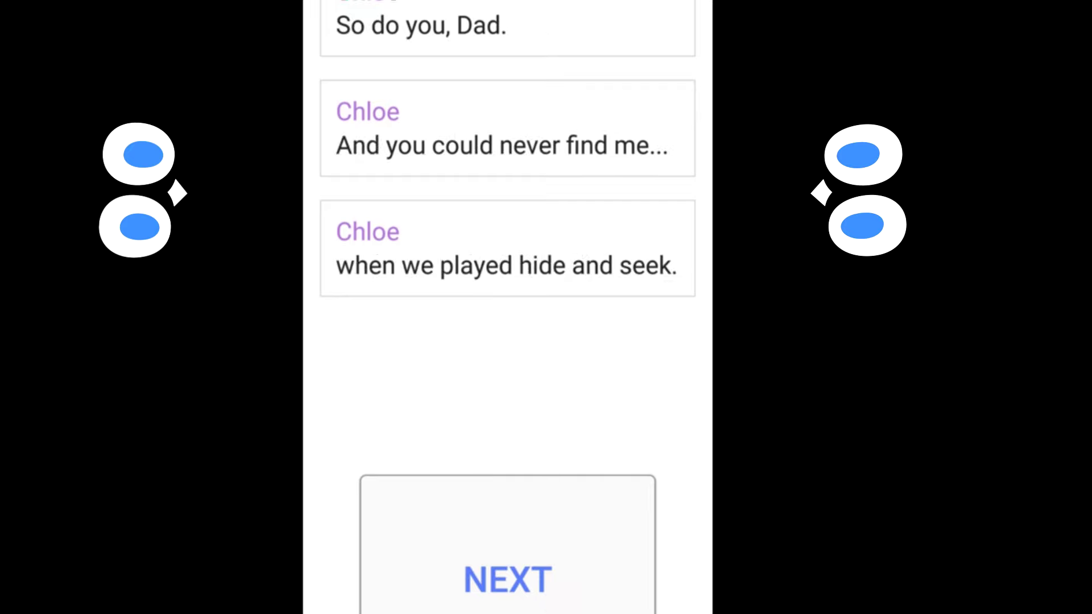
click(521, 577)
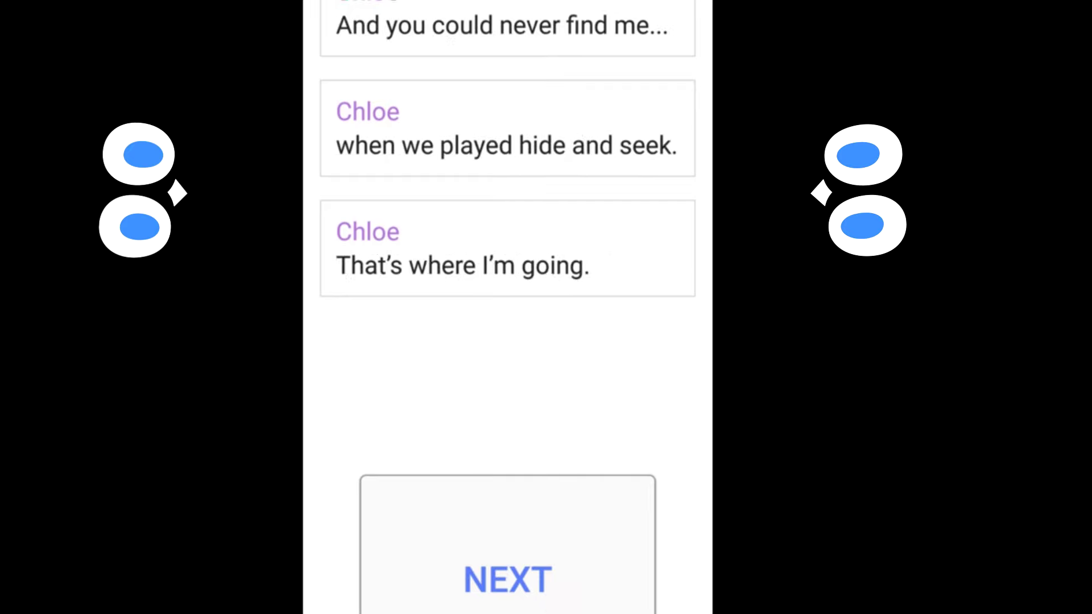
click(511, 569)
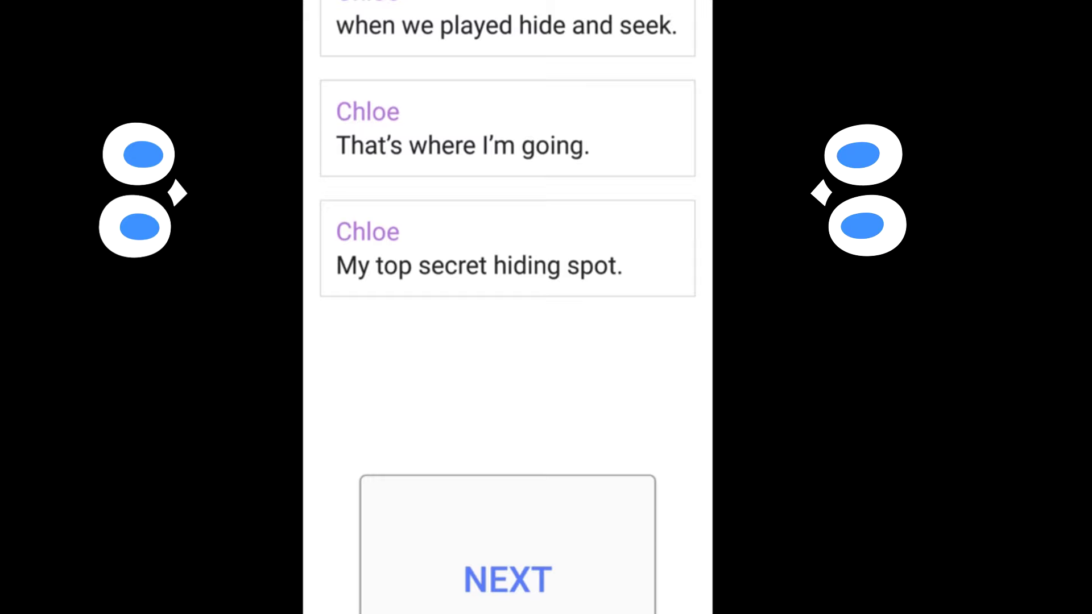
click(492, 568)
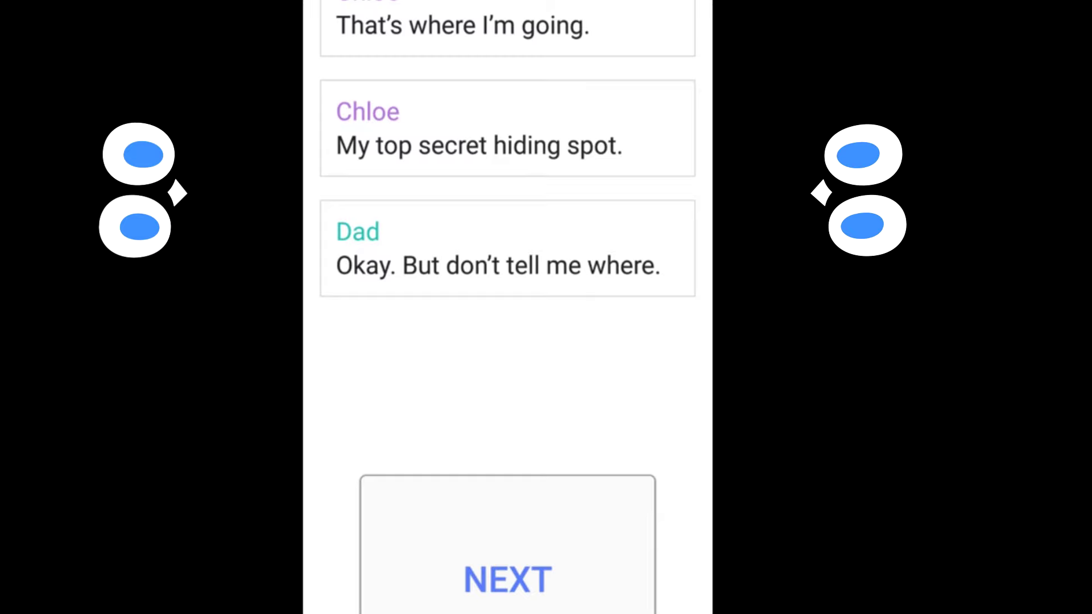
click(525, 594)
Show Dad unsure whether it reads texts, yet sure it knows things no one should
click(535, 594)
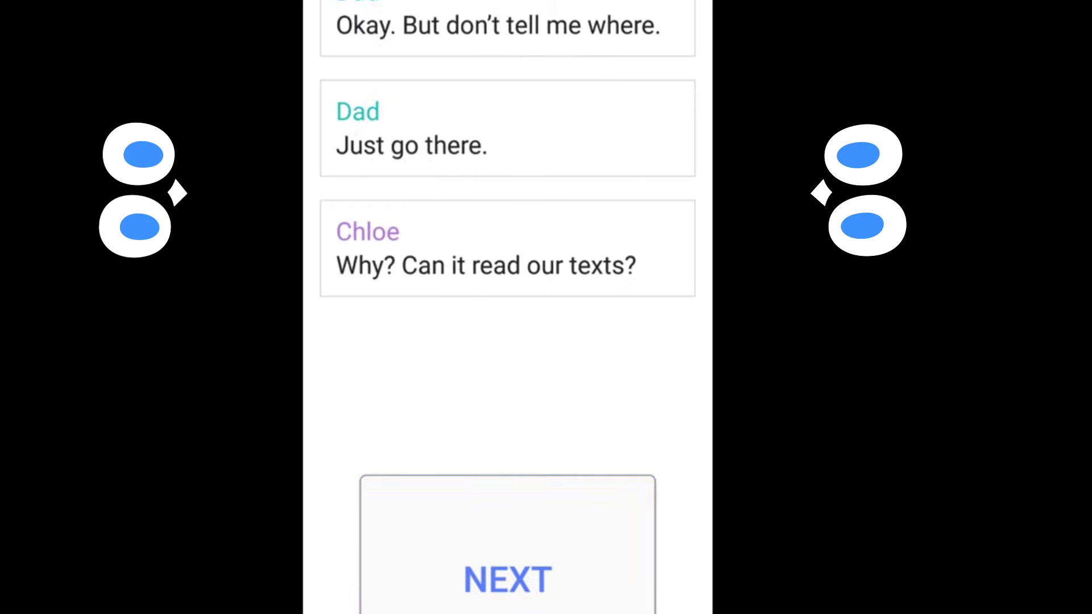
click(525, 595)
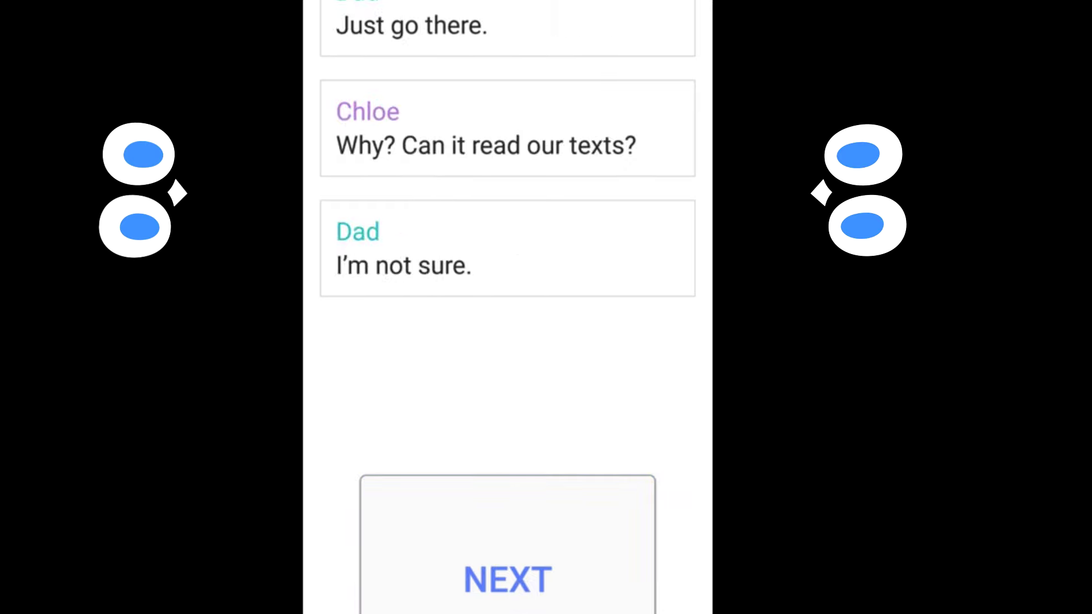
click(569, 572)
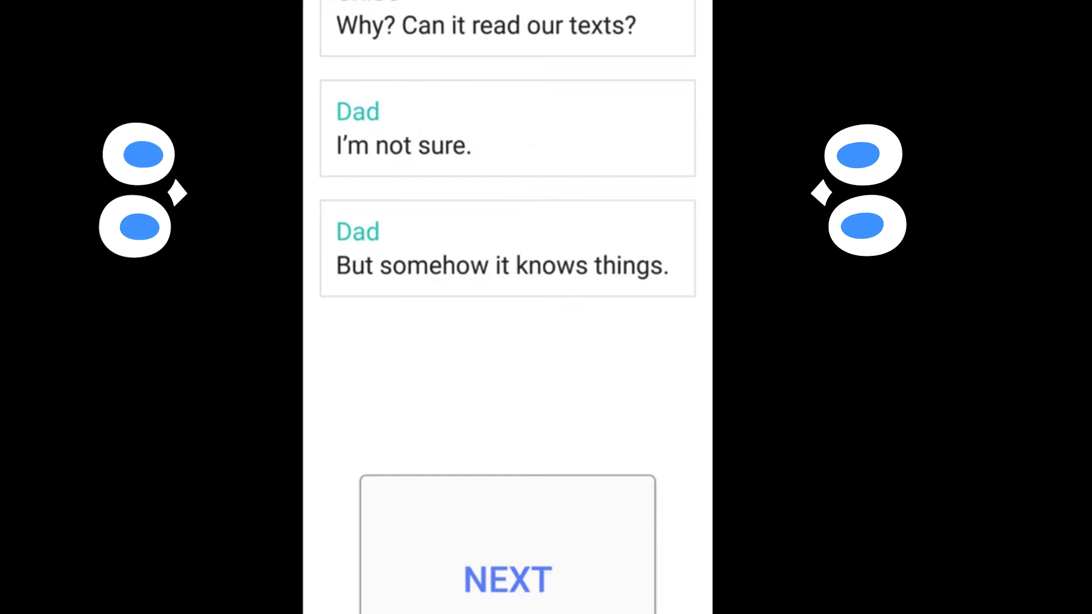
click(542, 601)
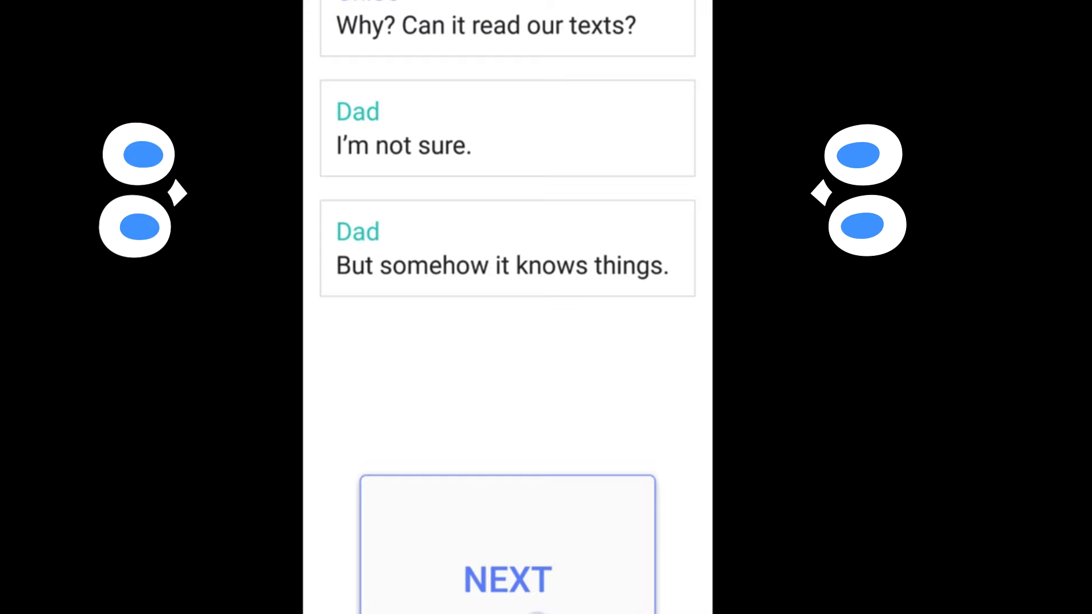
click(537, 602)
click(547, 589)
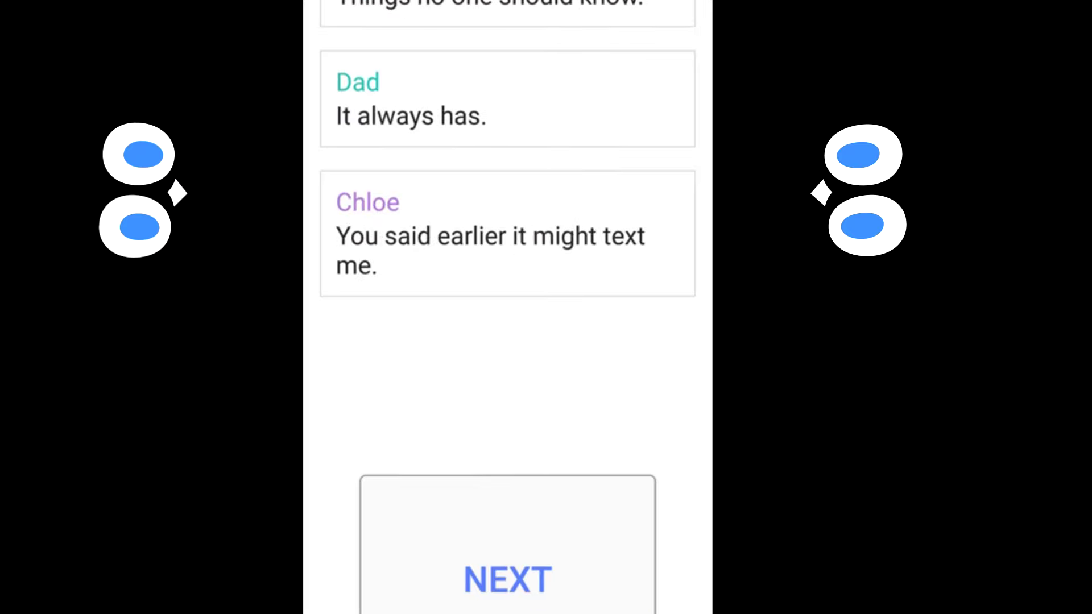
click(537, 588)
Reveal Dad saying it's not human, lies, is cruel, and will use any means
click(524, 574)
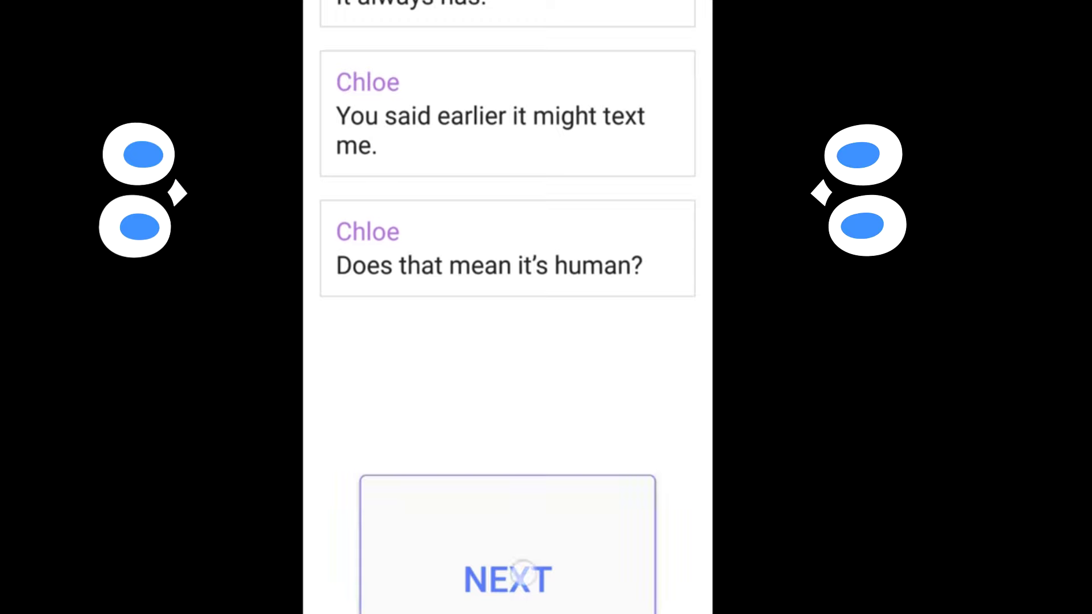
click(531, 582)
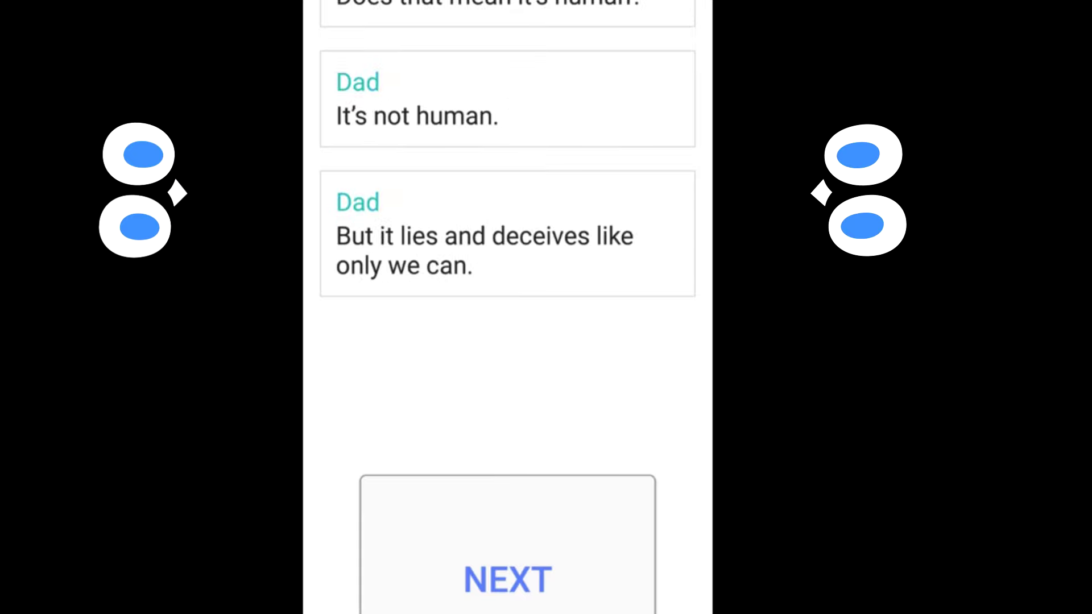
click(531, 563)
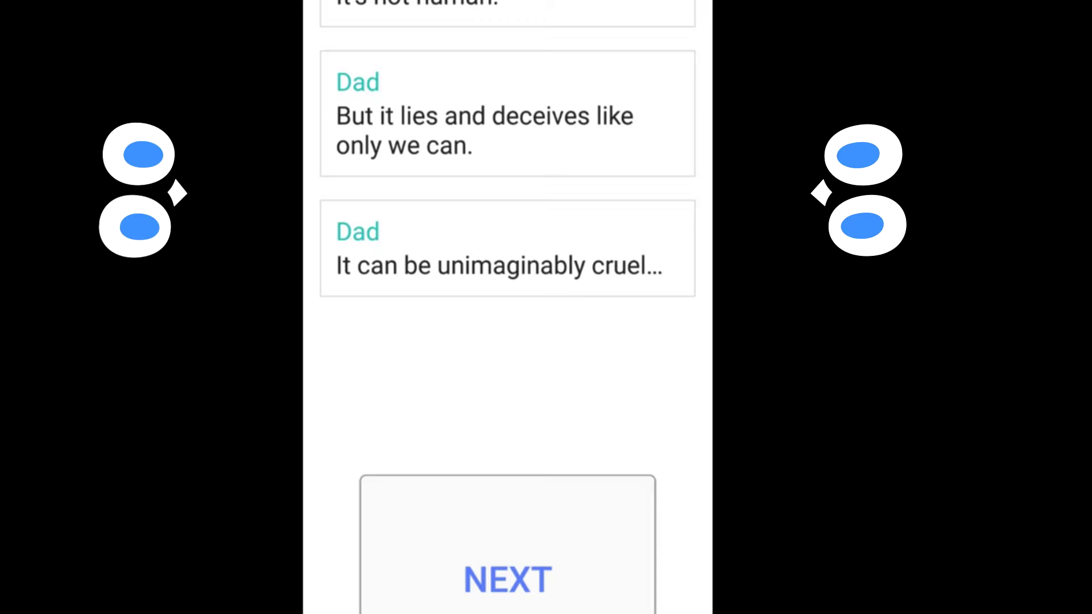
click(537, 578)
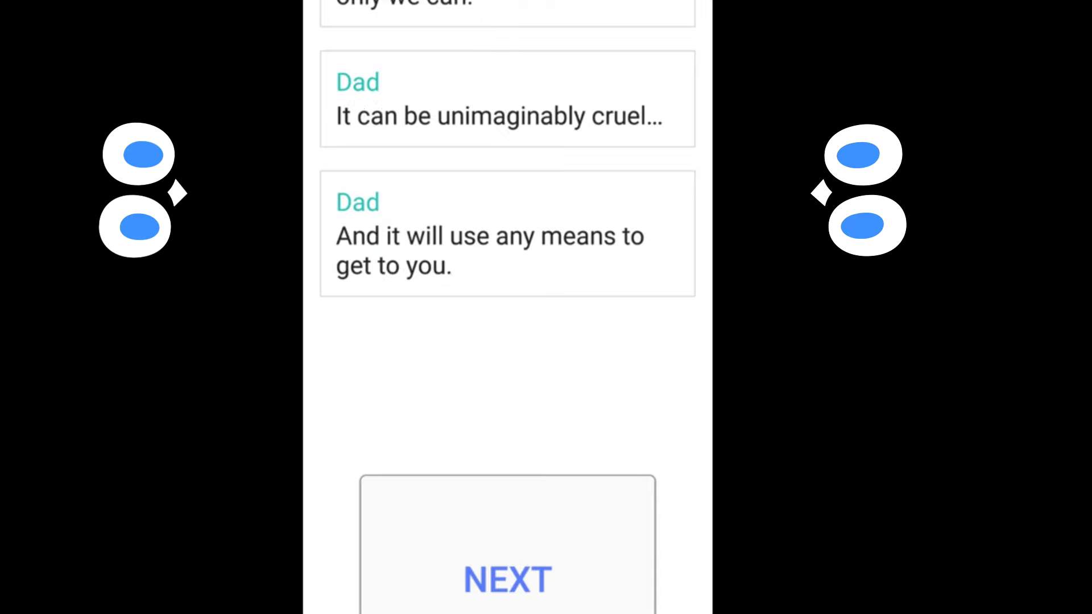
click(536, 575)
click(555, 589)
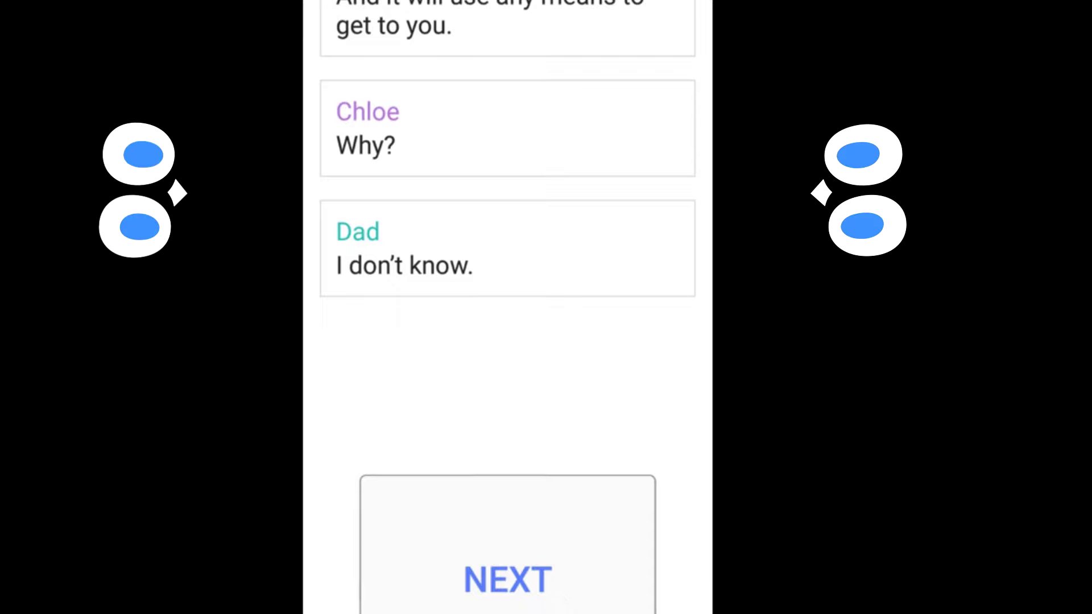
Show Dad saying it wants his children and the sister vanished fifteen years ago
click(546, 563)
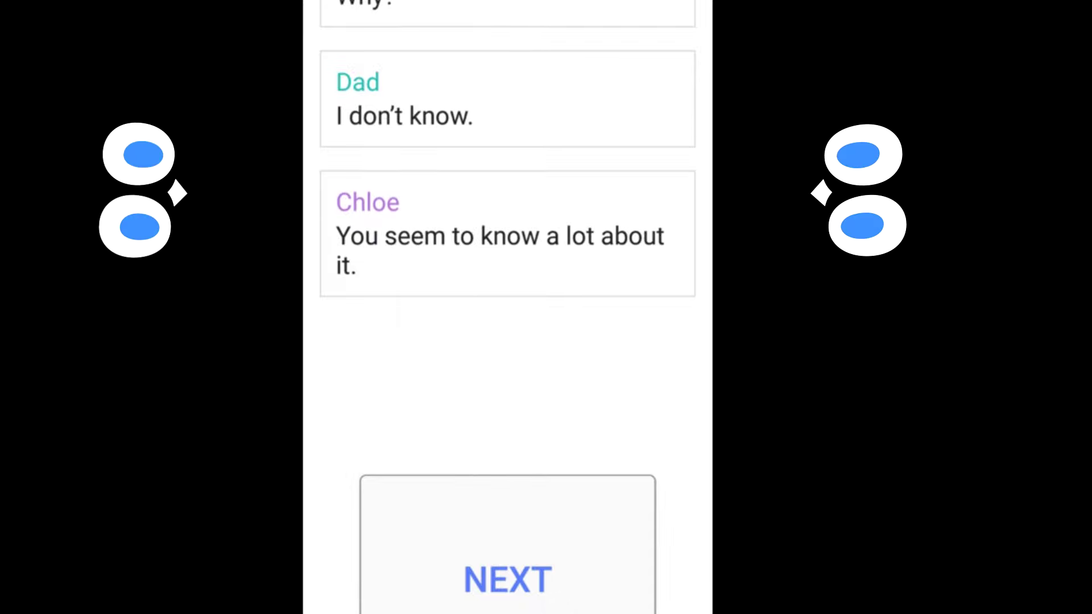
click(529, 579)
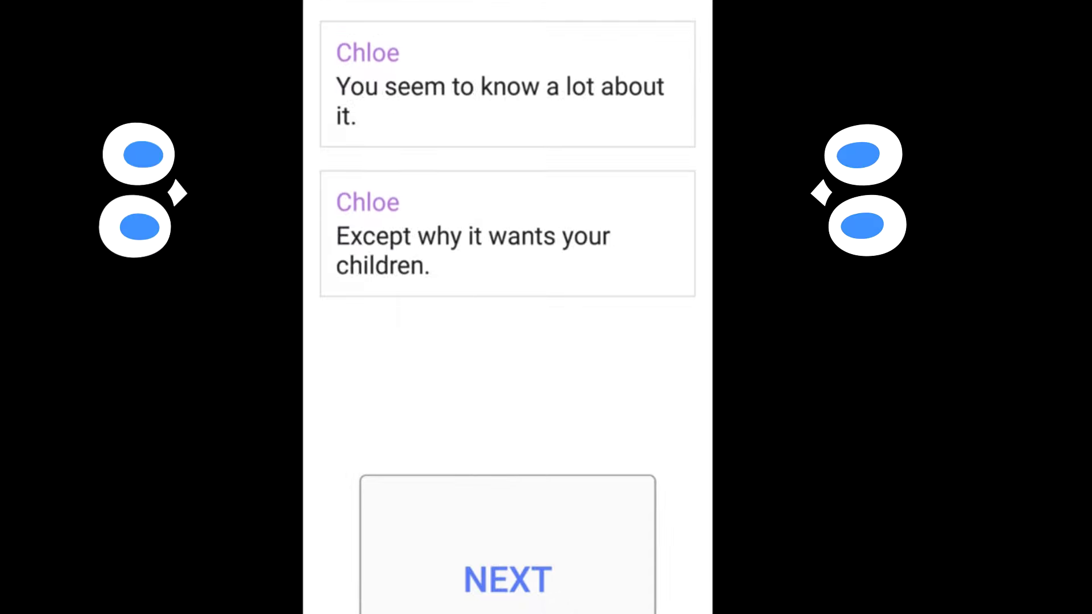
click(507, 572)
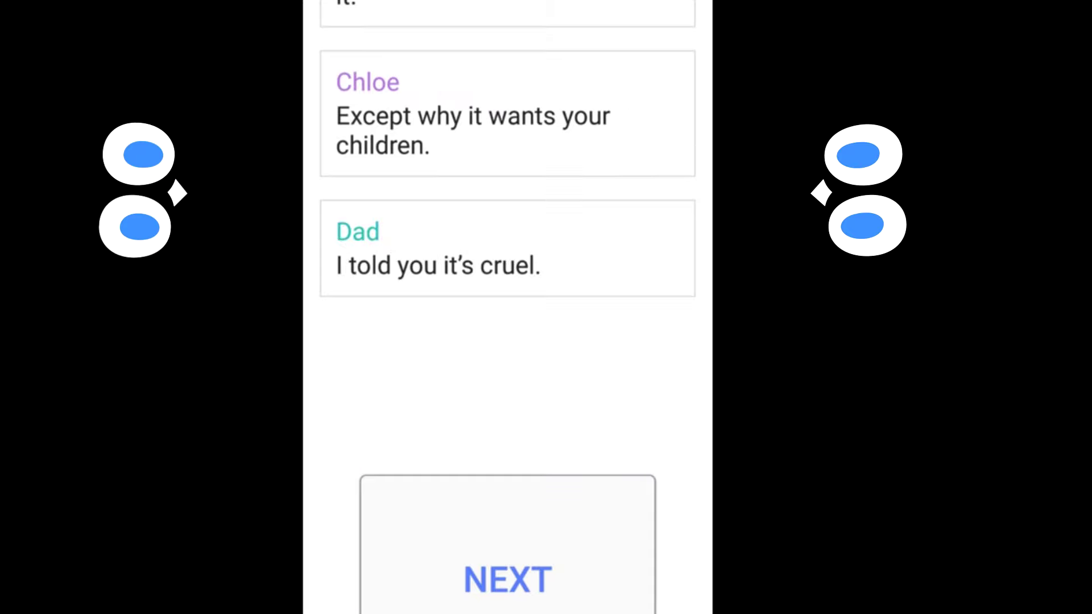
click(529, 578)
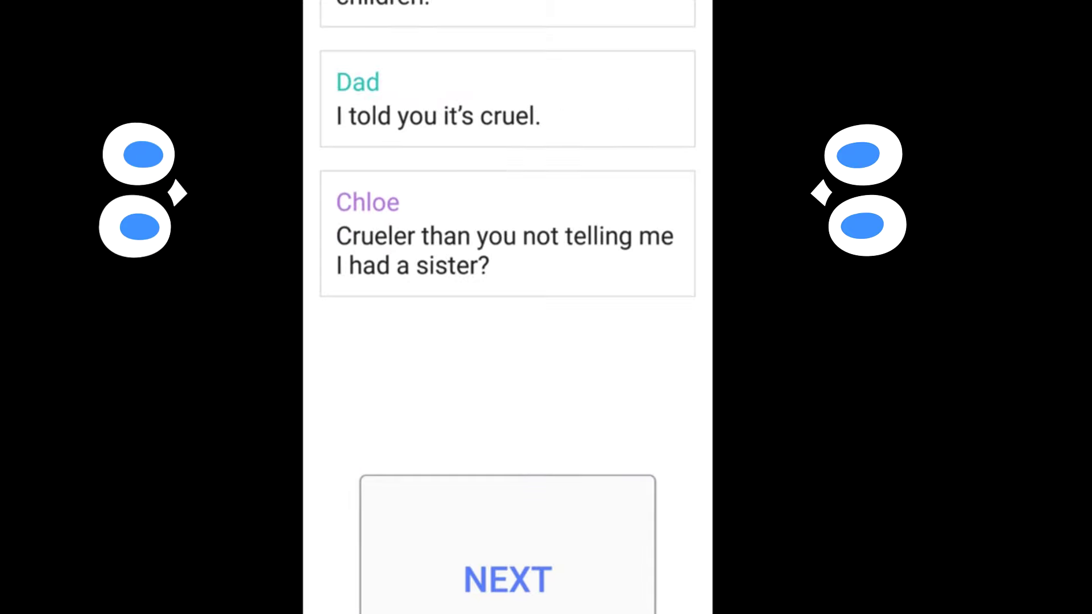
click(547, 580)
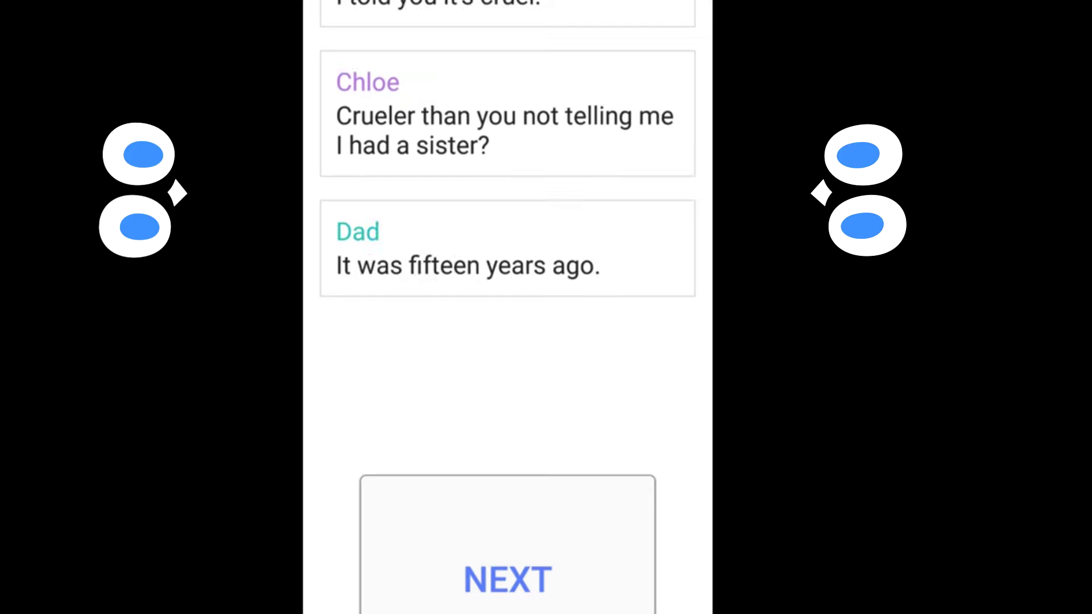
click(561, 566)
click(508, 578)
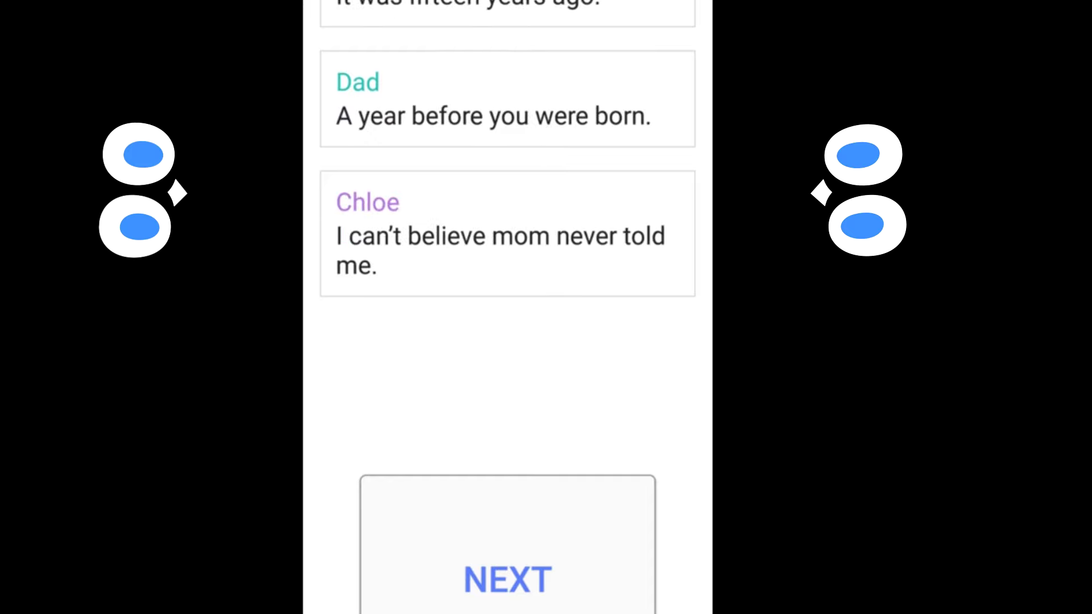
Continue the exchange to Dad claiming no one lied, they just never told her
click(524, 580)
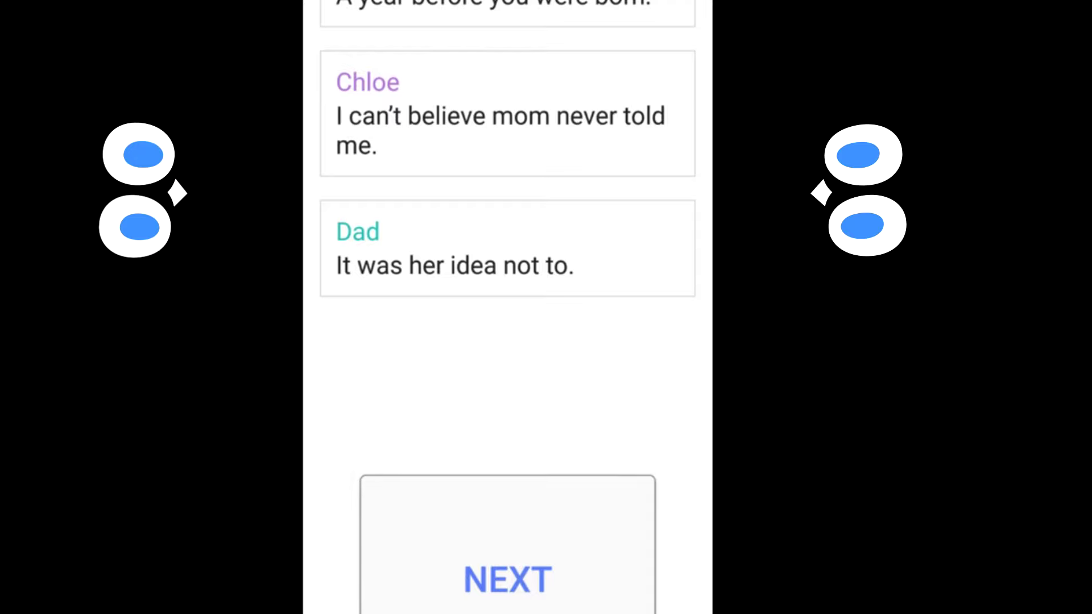
click(525, 598)
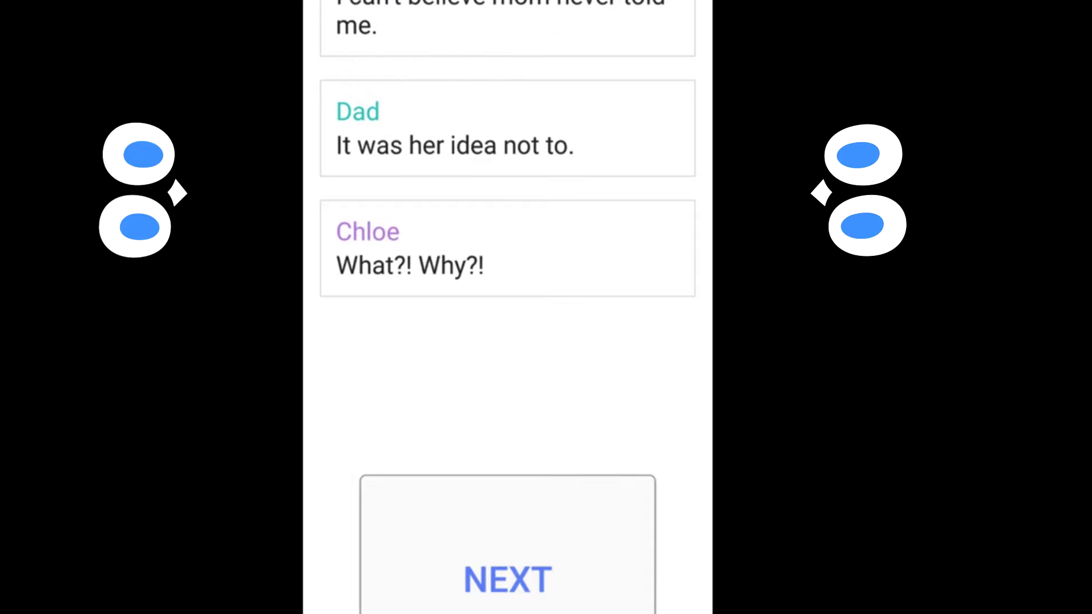
click(523, 574)
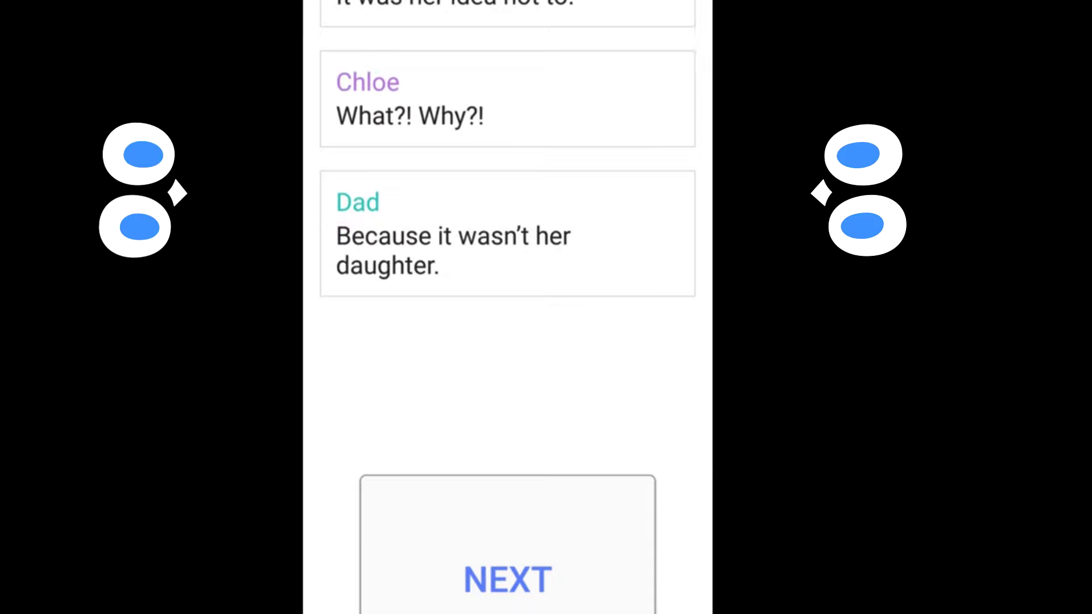
click(538, 597)
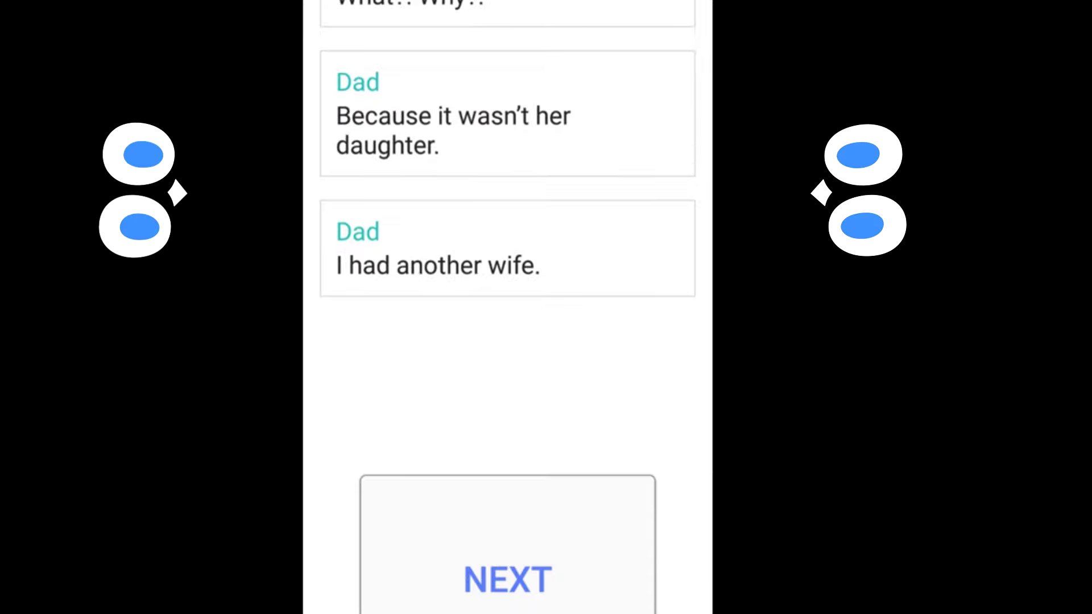
click(550, 598)
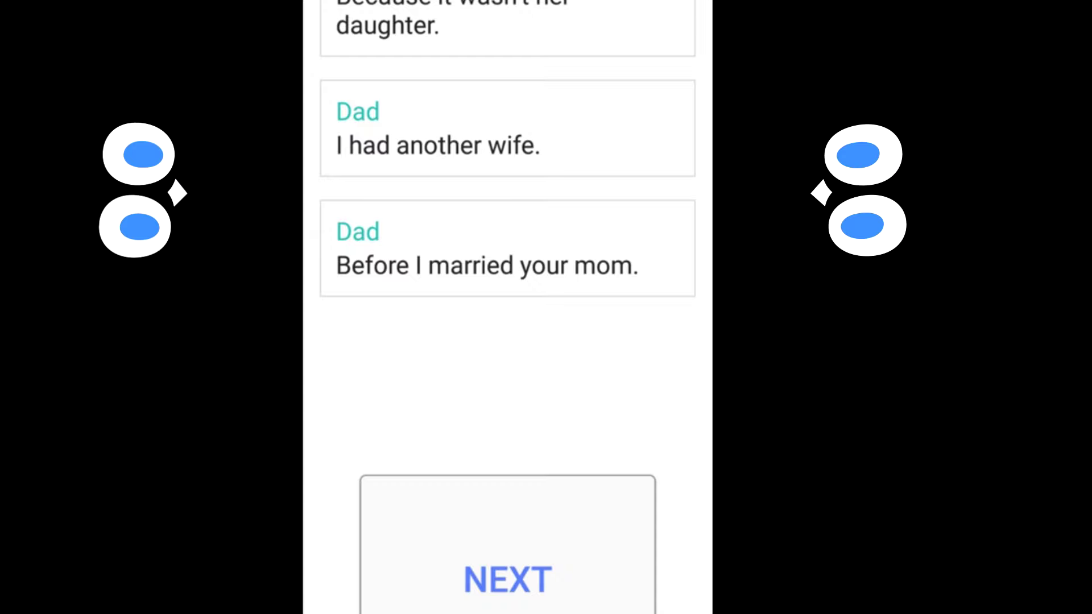
click(563, 598)
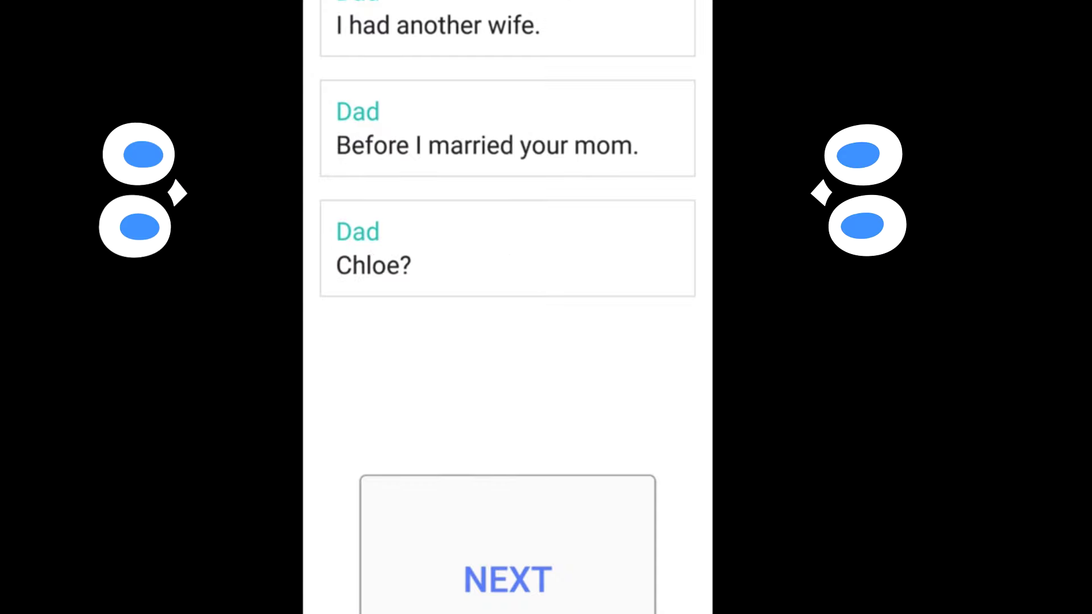
click(558, 597)
Reveal Chloe saying she's sick of asking, then her angry outburst
click(534, 594)
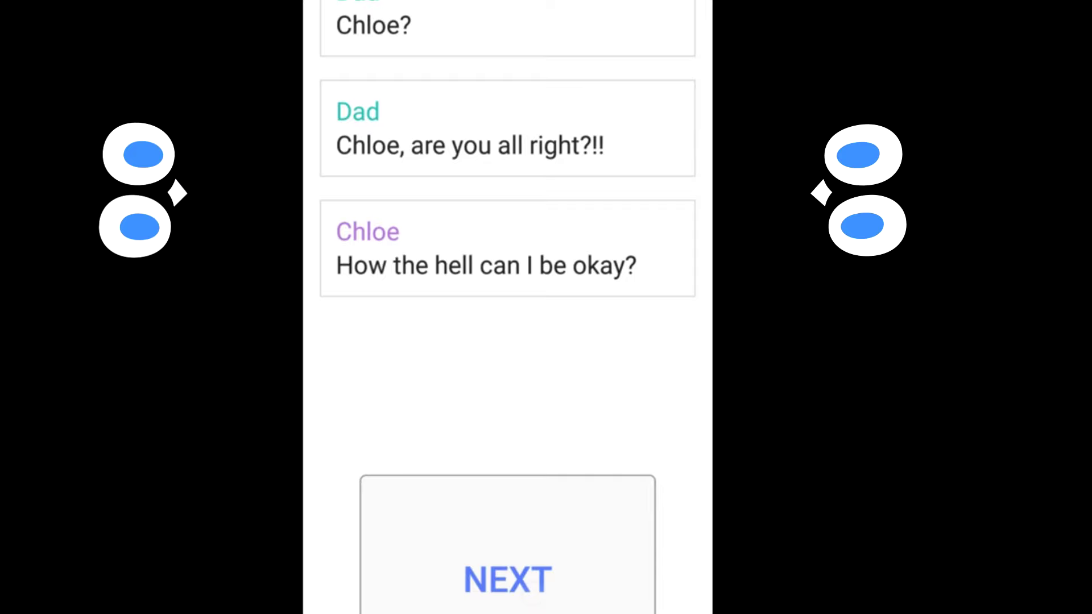
click(537, 581)
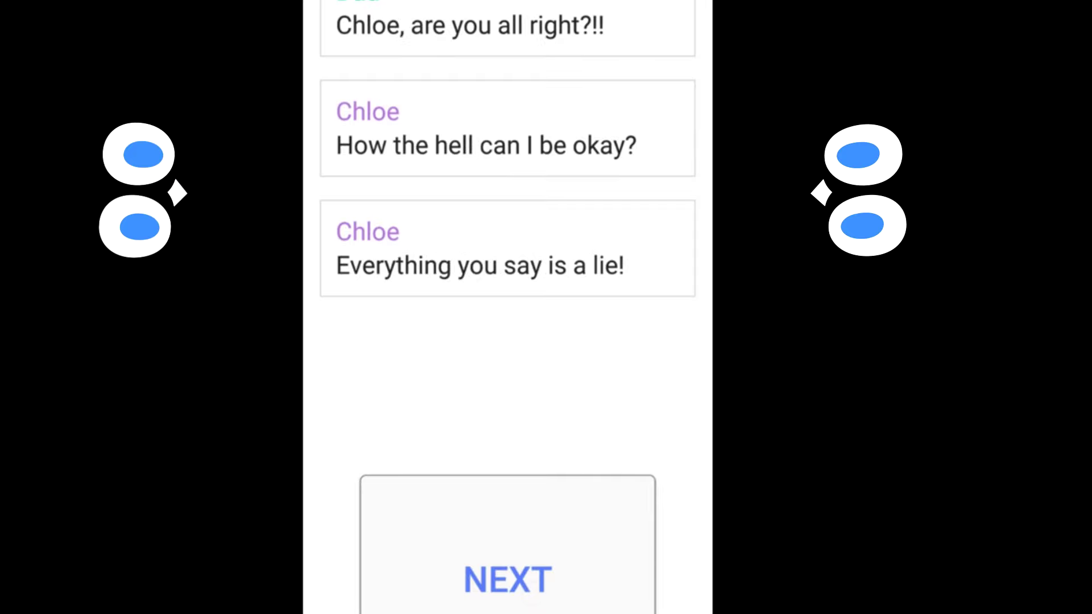
click(555, 597)
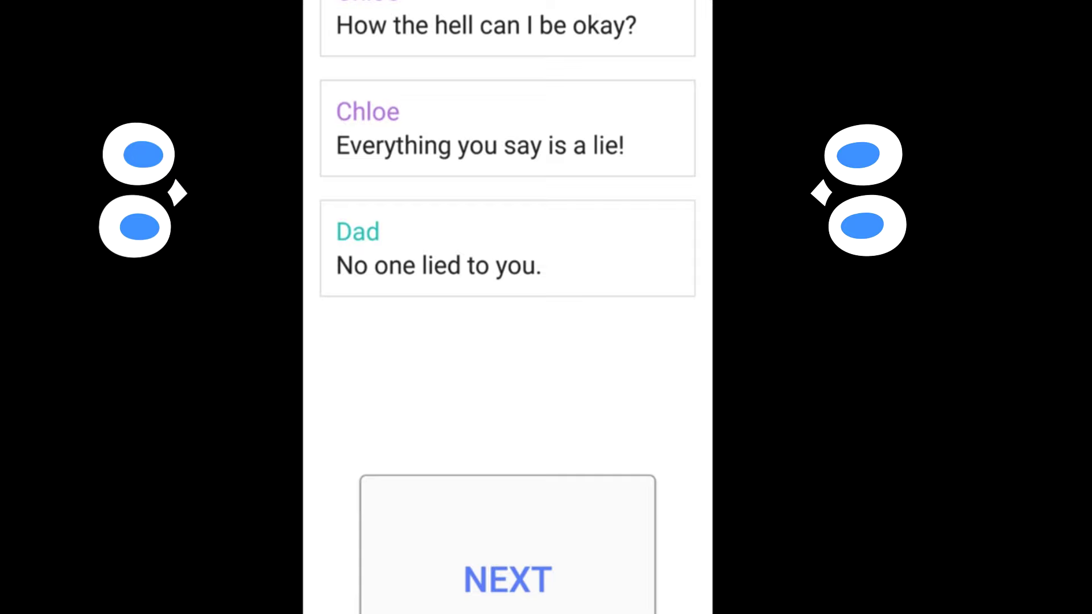
click(508, 581)
click(563, 587)
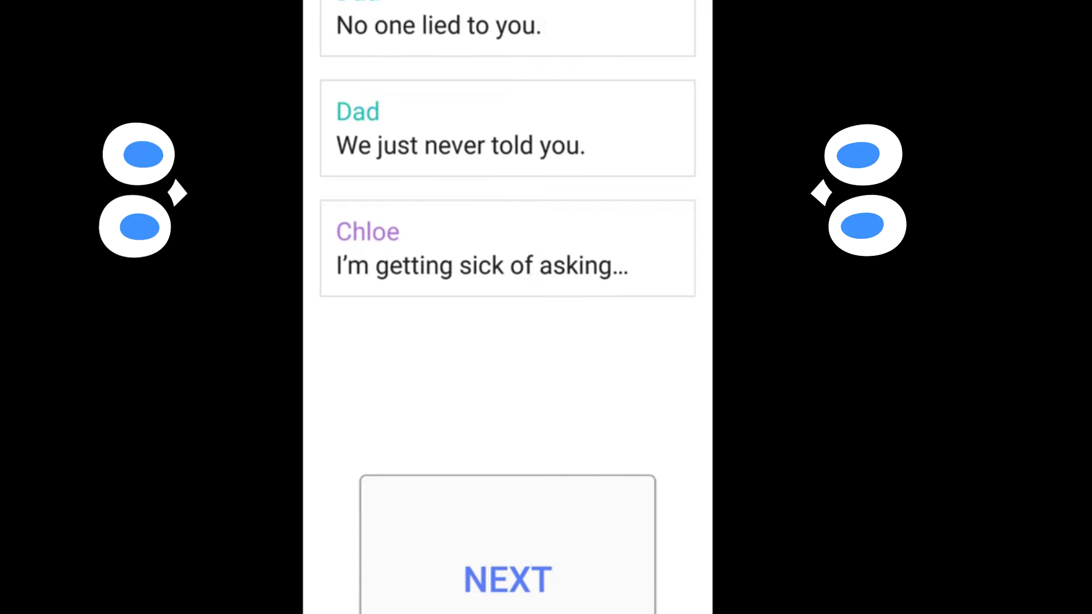
click(546, 533)
Advance the chat through Dad's confession about his first wife's suicide
click(507, 580)
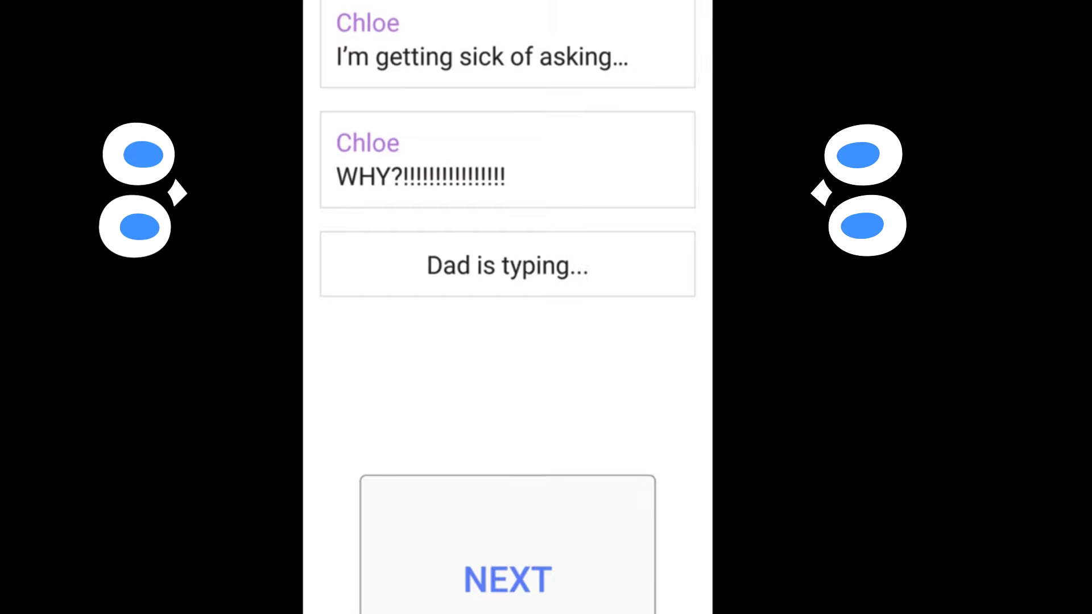
click(531, 577)
click(551, 608)
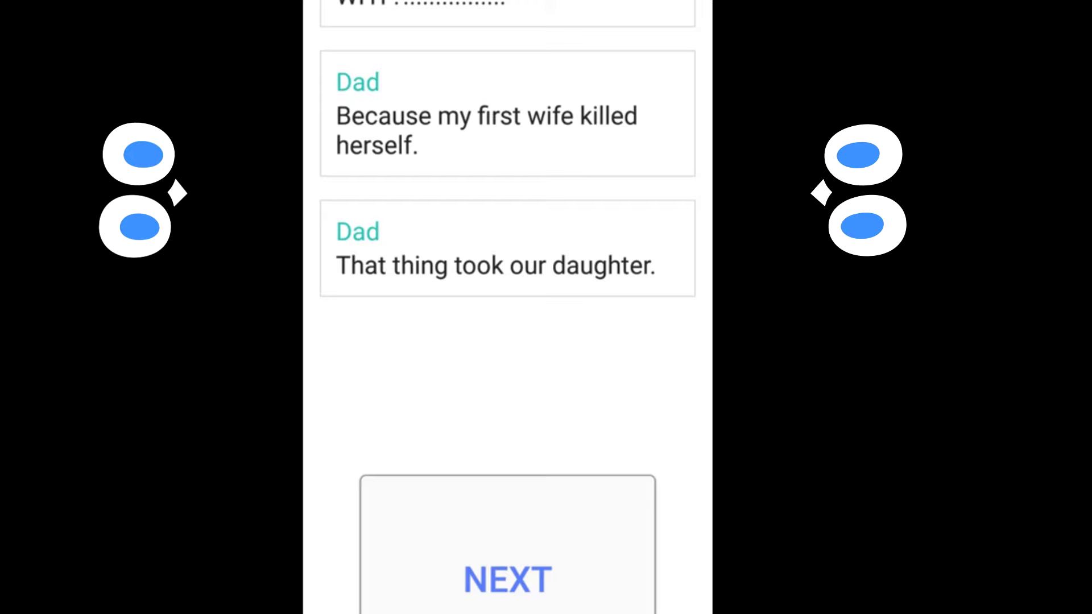
click(555, 588)
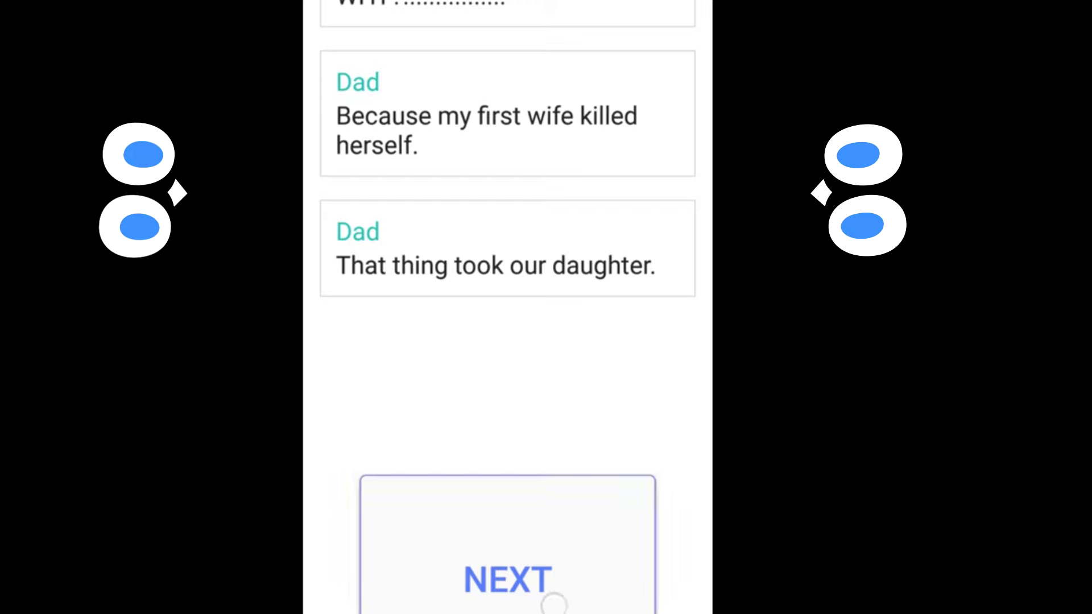
click(550, 578)
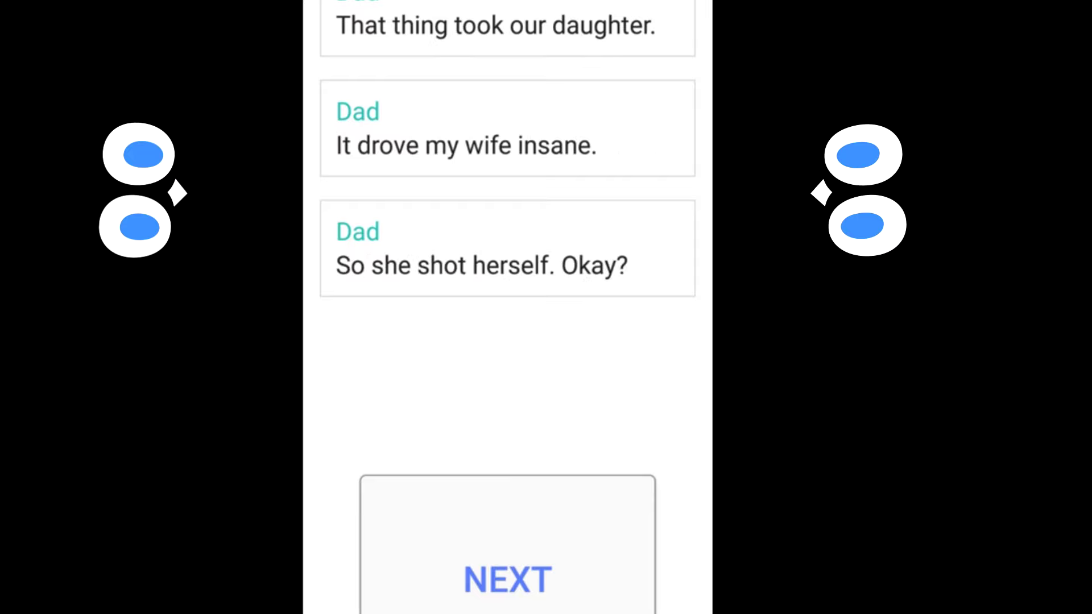
click(555, 597)
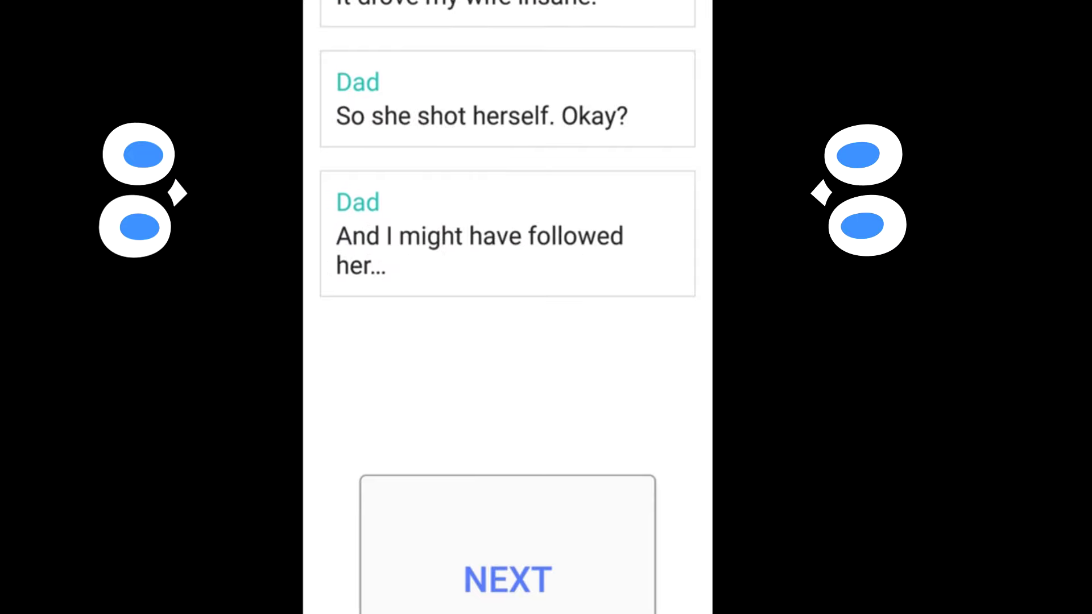
click(546, 593)
click(543, 581)
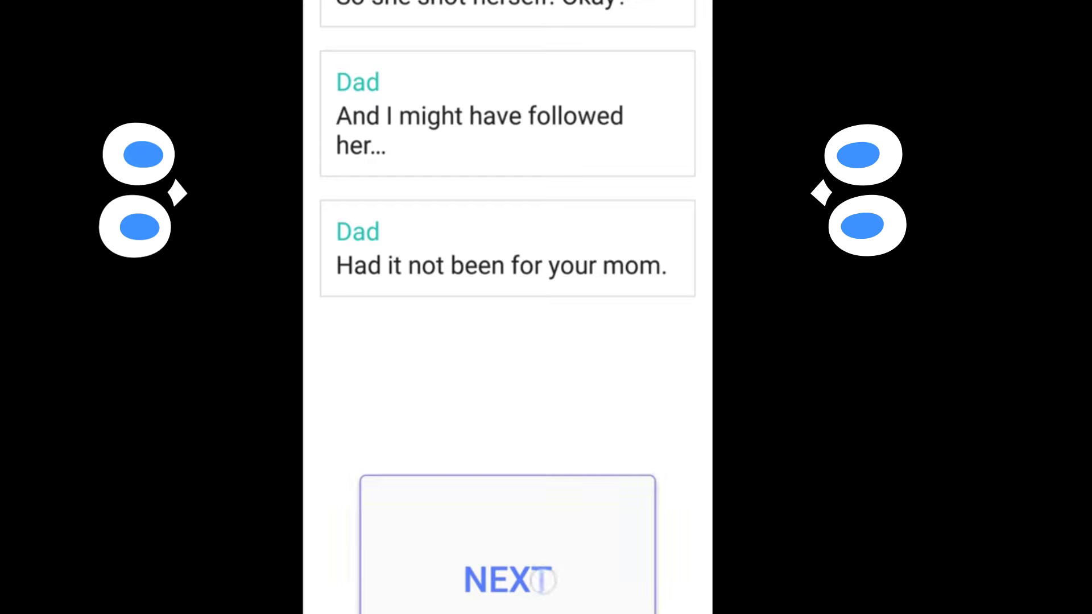
click(577, 593)
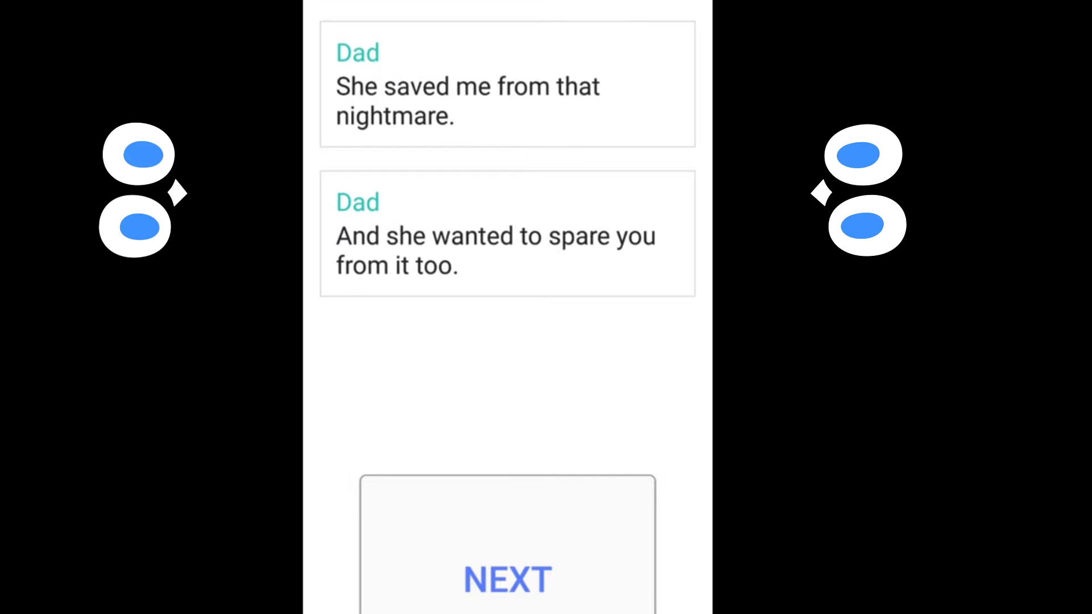
Continue past Chloe's reaction until she writes 'I think it may have found me' and 'Stop texting.'
click(572, 593)
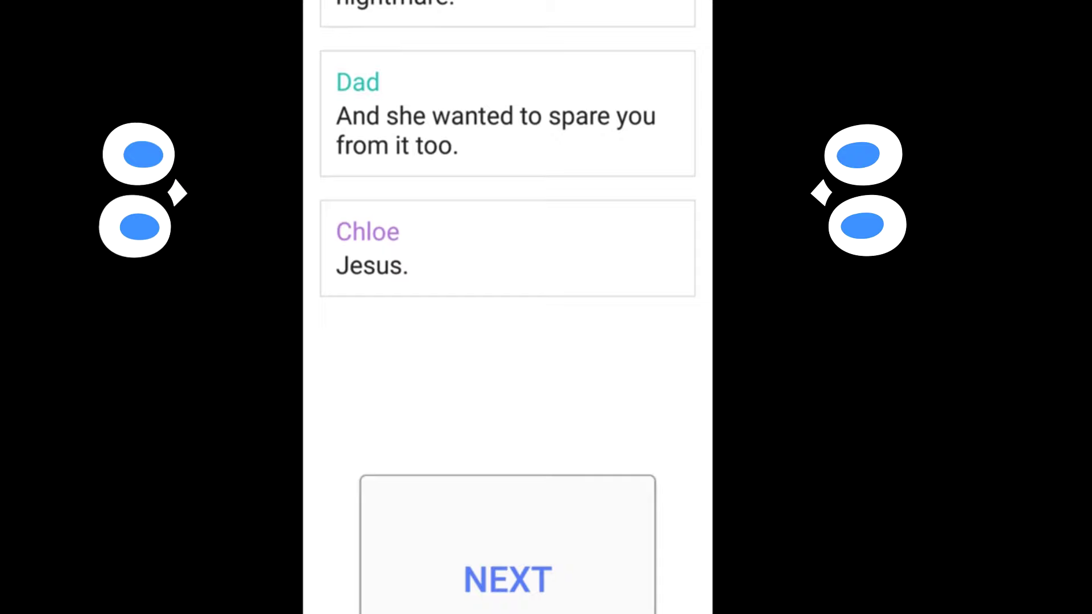
click(555, 597)
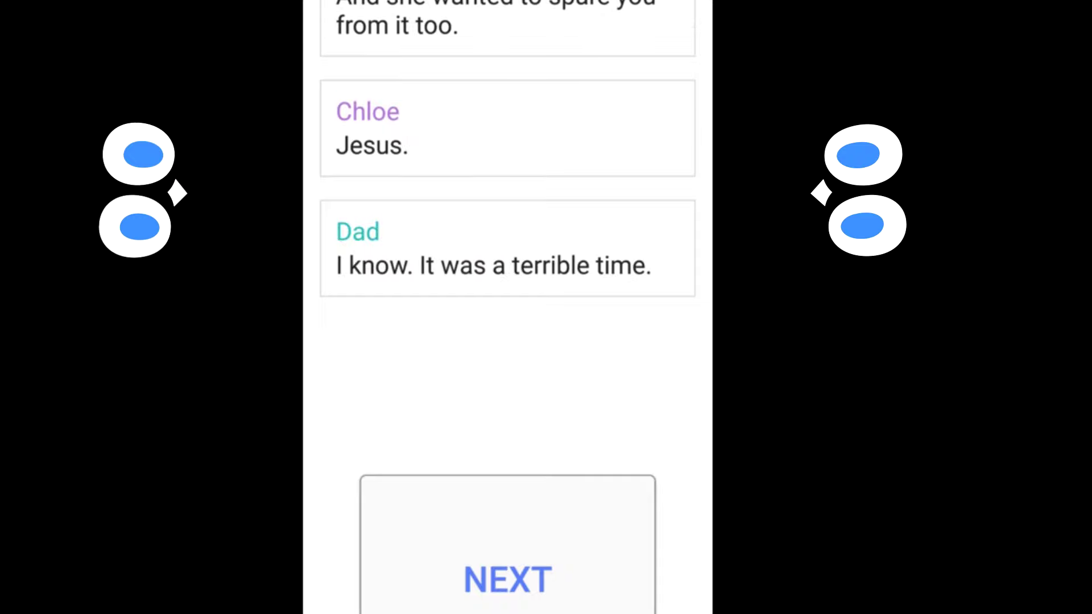
click(563, 588)
click(507, 580)
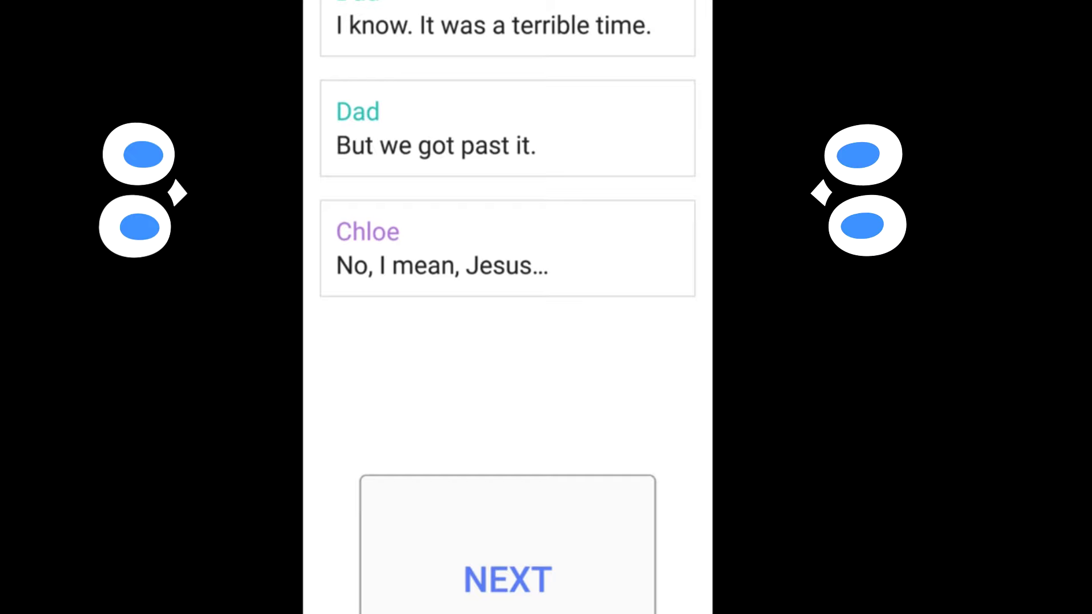
click(546, 598)
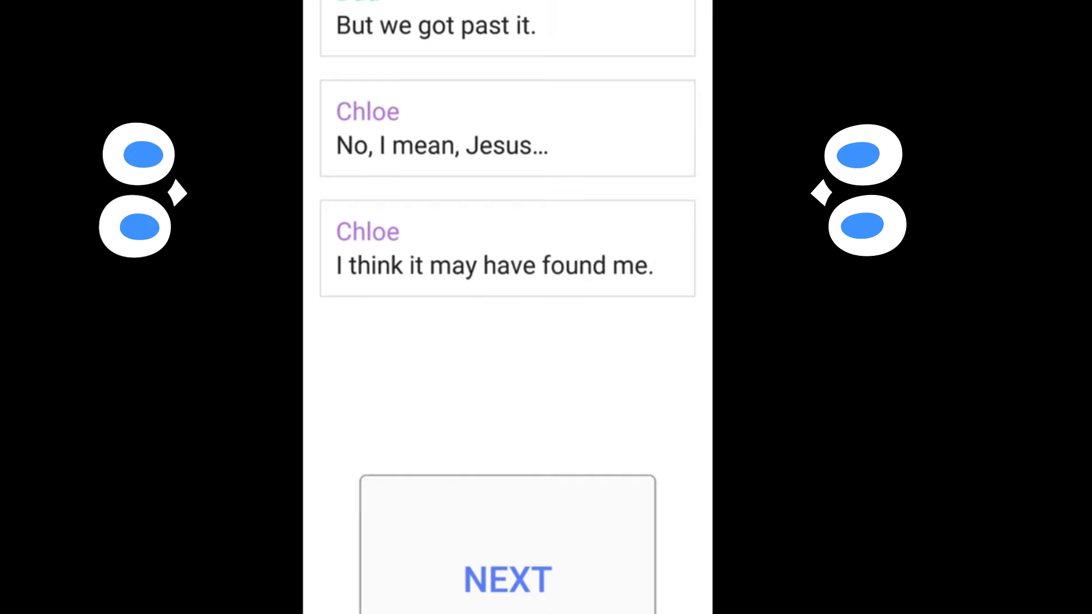
click(529, 580)
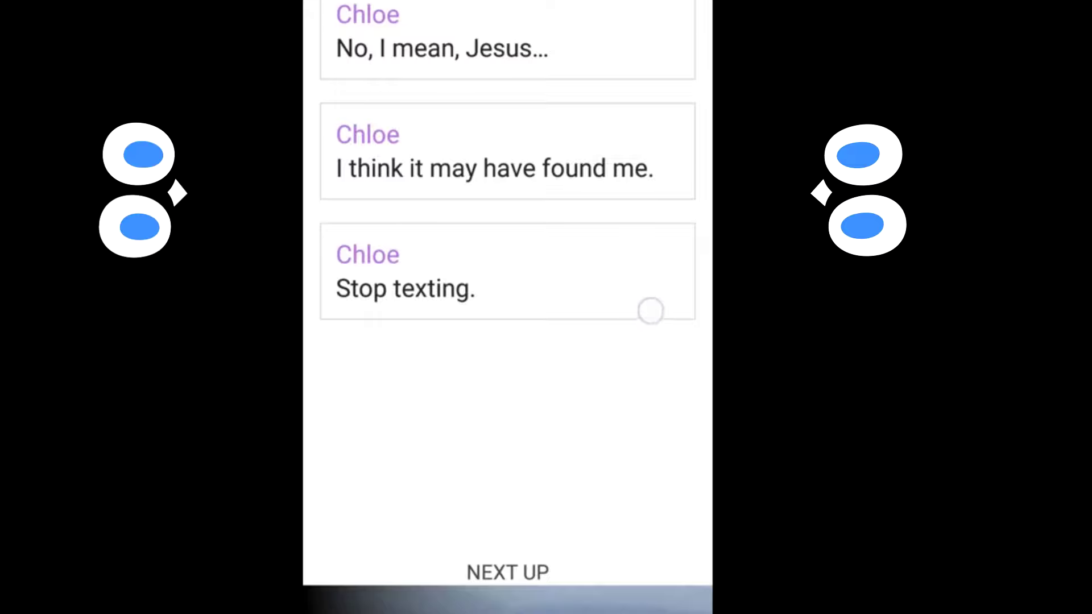
drag(652, 333, 607, 488)
Scroll the finished chat, then bring up the 'Crash' preview showing Chloe's terrified face
mouse_move(657, 153)
mouse_down()
mouse_move(615, 307)
mouse_move(597, 85)
mouse_up()
drag(648, 128, 648, 300)
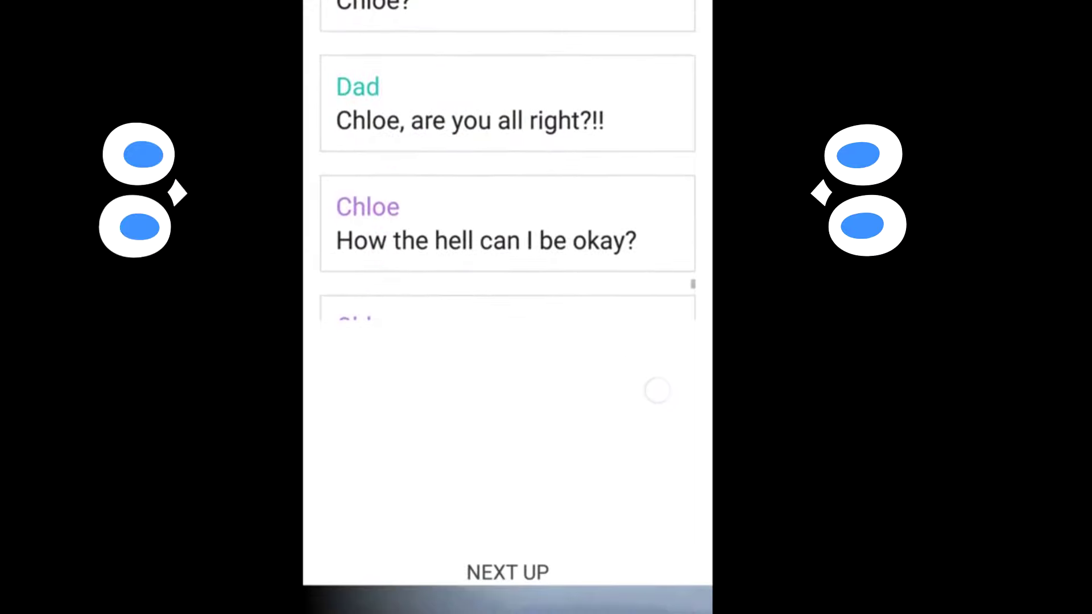
click(507, 572)
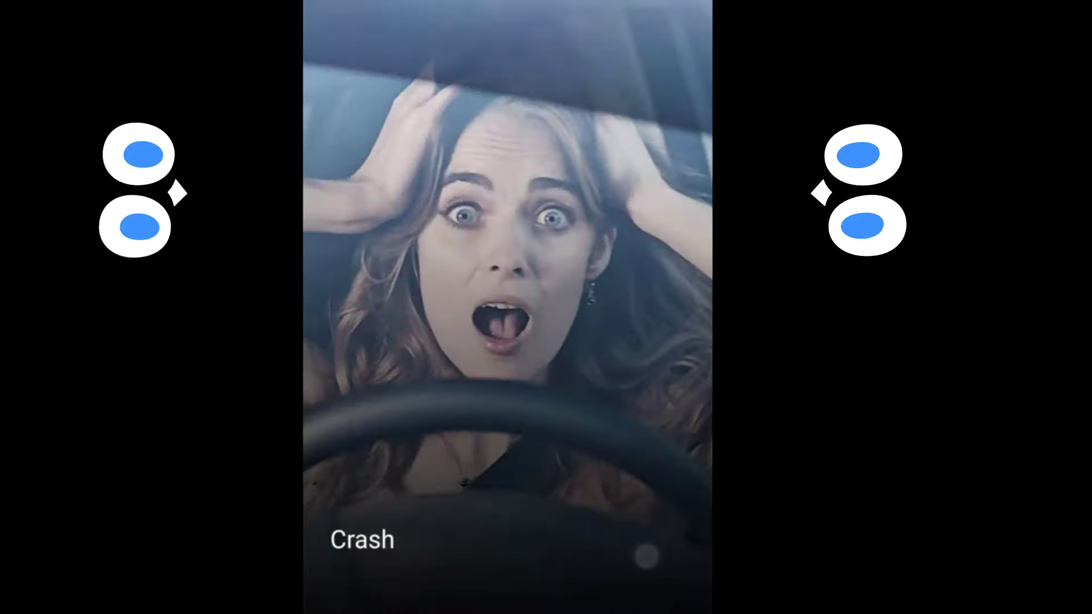